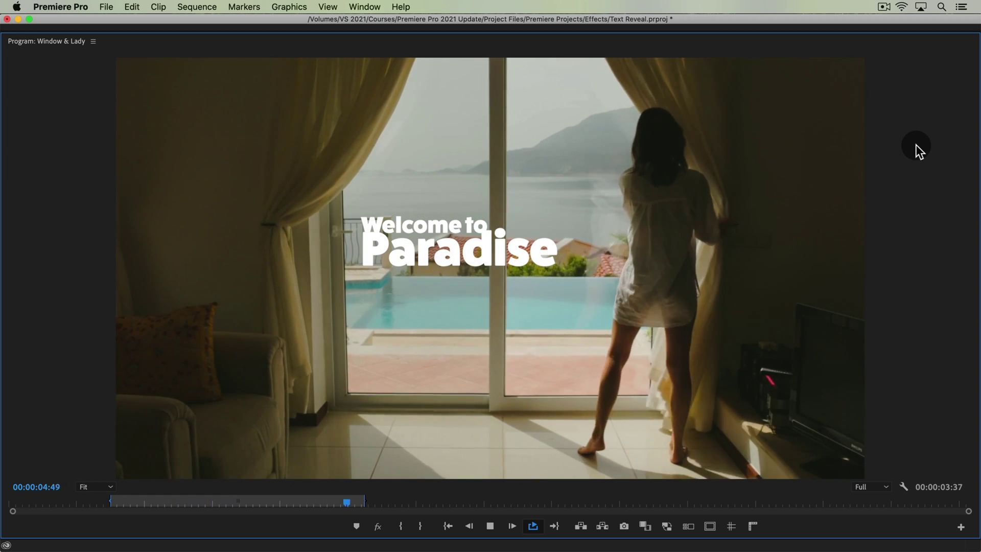
- Play and scrub through the finished Window & Lady sequence to examine how the walking woman reveals the title
key("space")
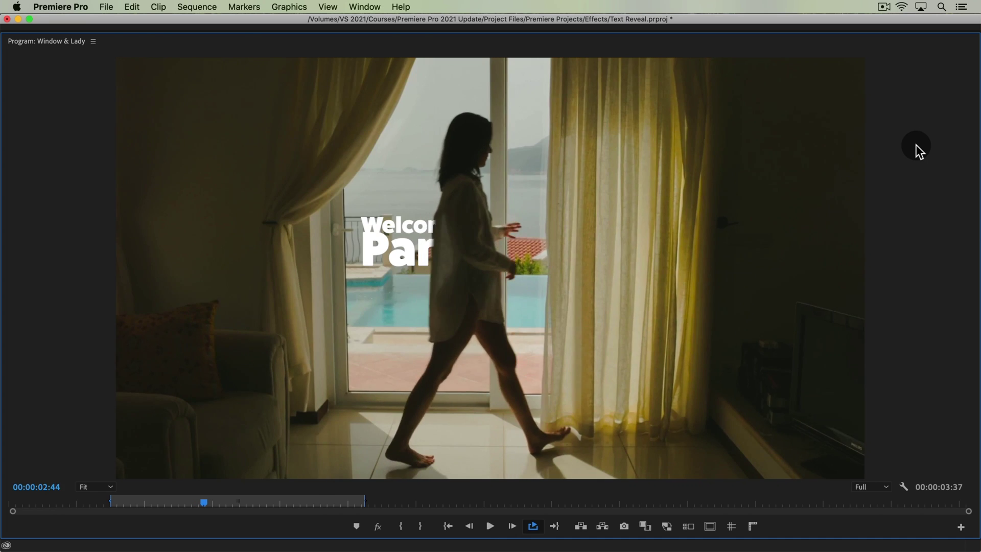
key("grave")
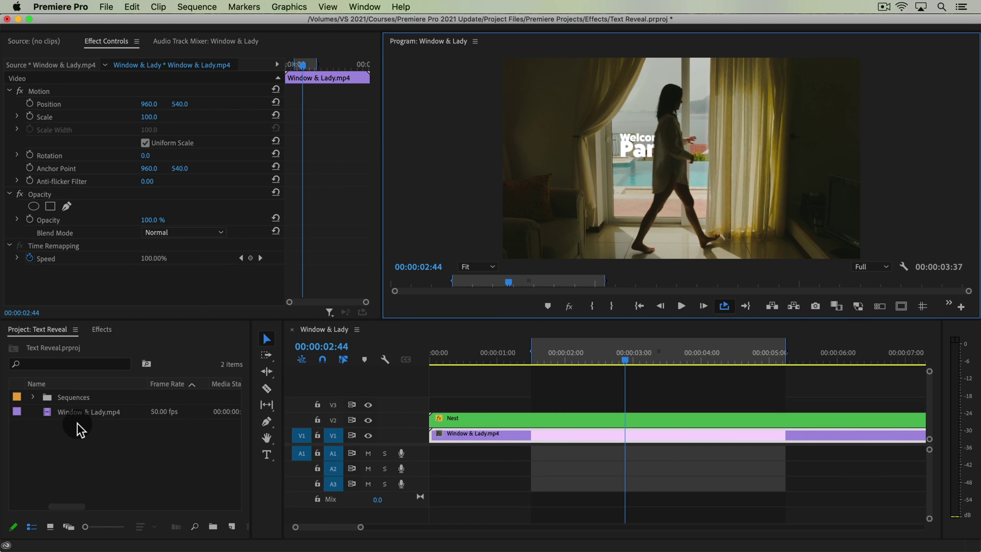
left_click(56, 414)
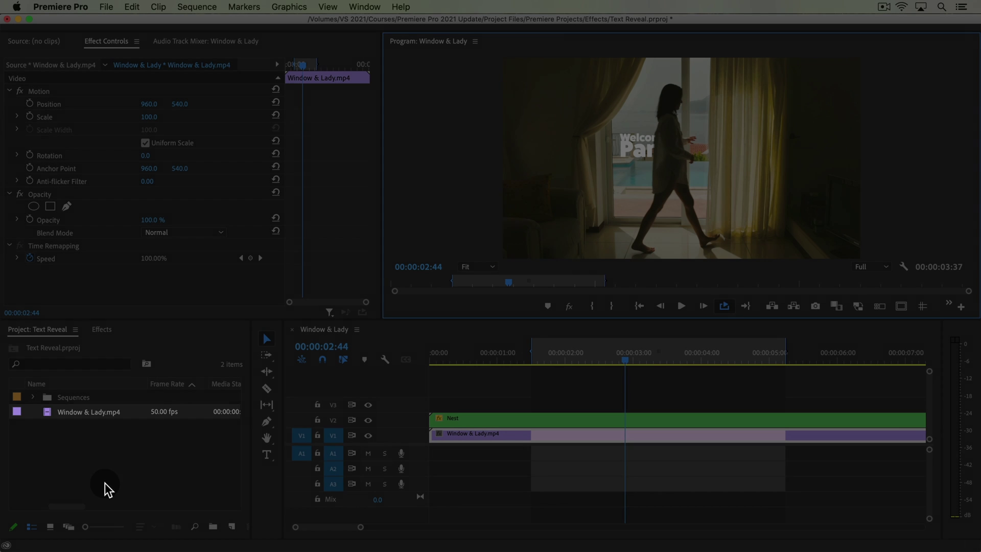
left_click(101, 474)
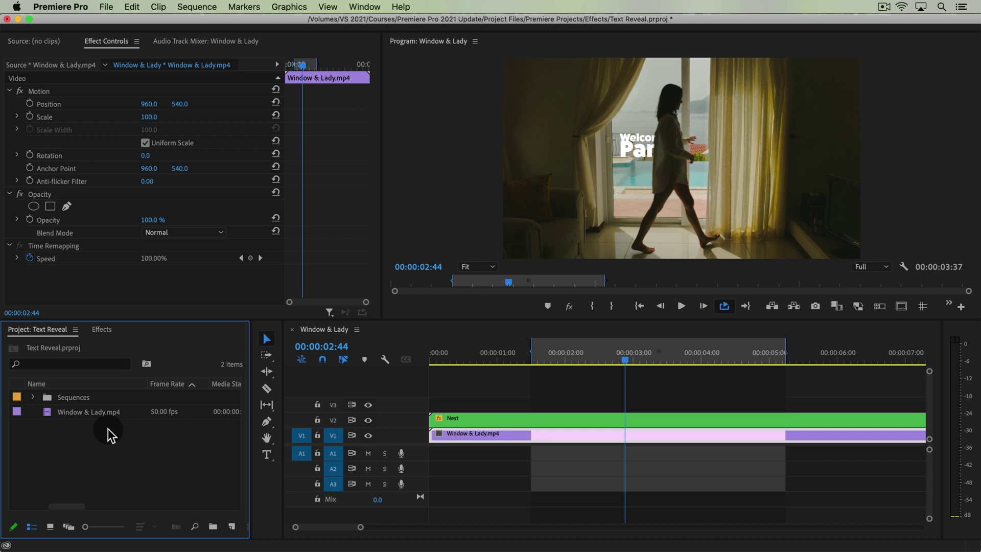
mouse_move(607, 354)
left_mouse_down()
mouse_move(570, 365)
mouse_move(707, 370)
mouse_move(590, 370)
mouse_move(612, 369)
left_mouse_up()
key("space")
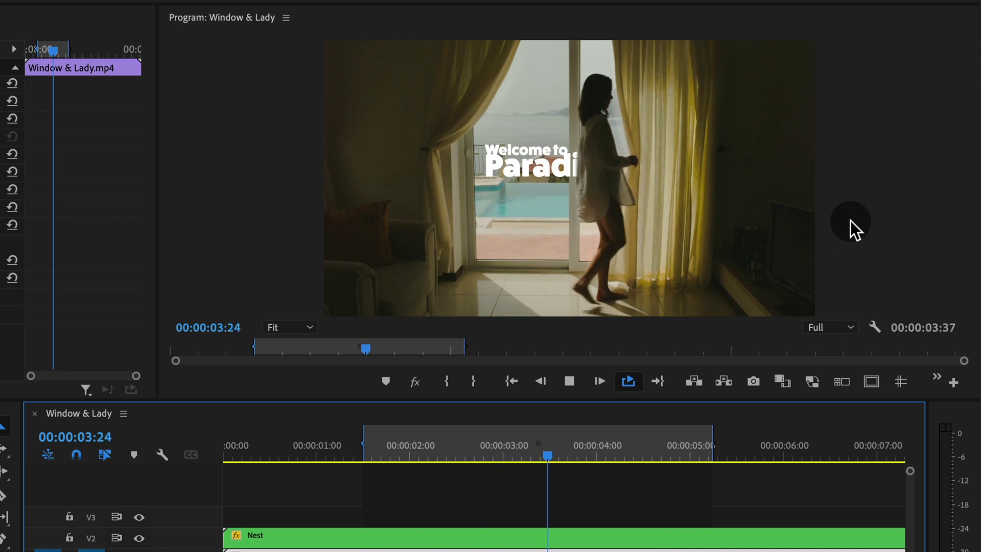
key("space")
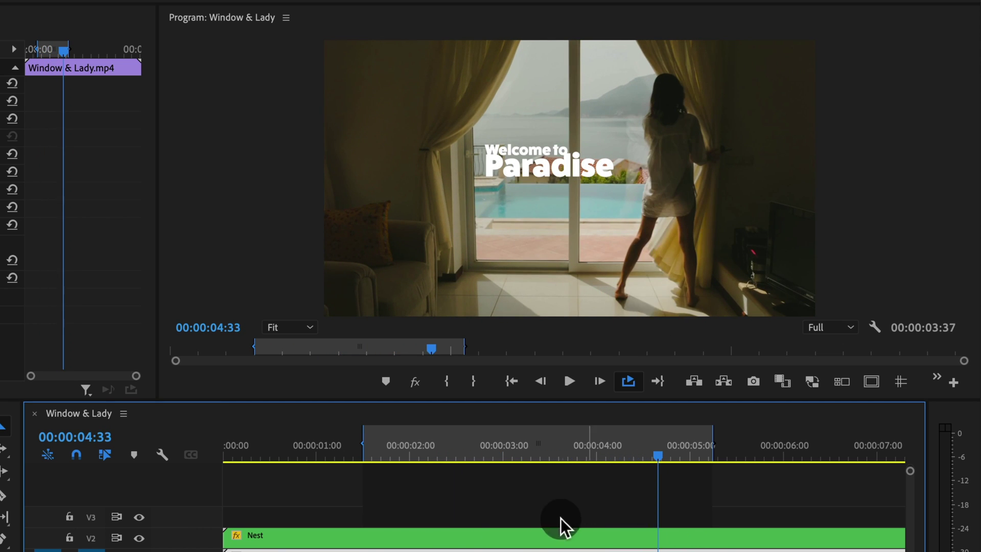
left_click(474, 456)
left_click_drag(474, 457, 492, 449)
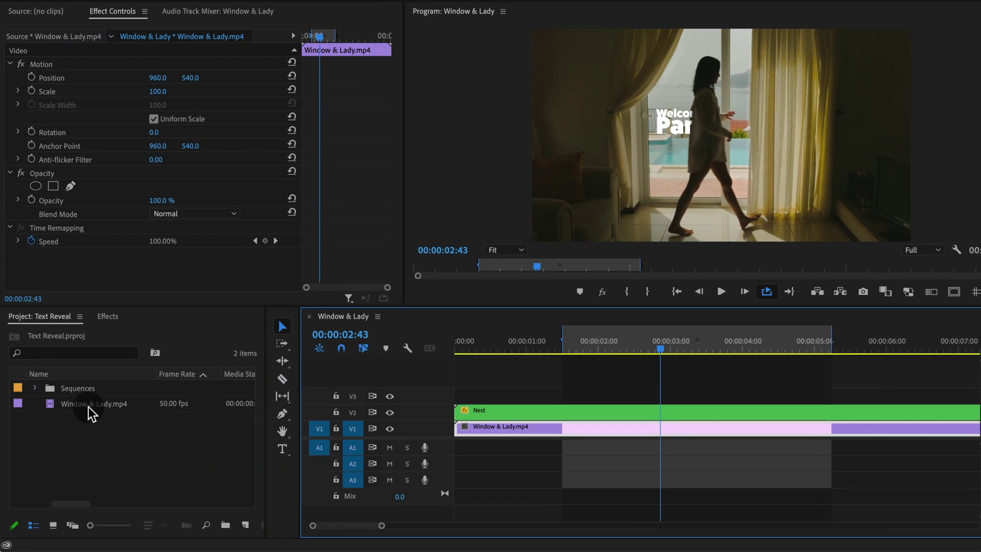
- Create a new sequence from the Window & Lady.mp4 clip
left_click_drag(90, 413, 200, 469)
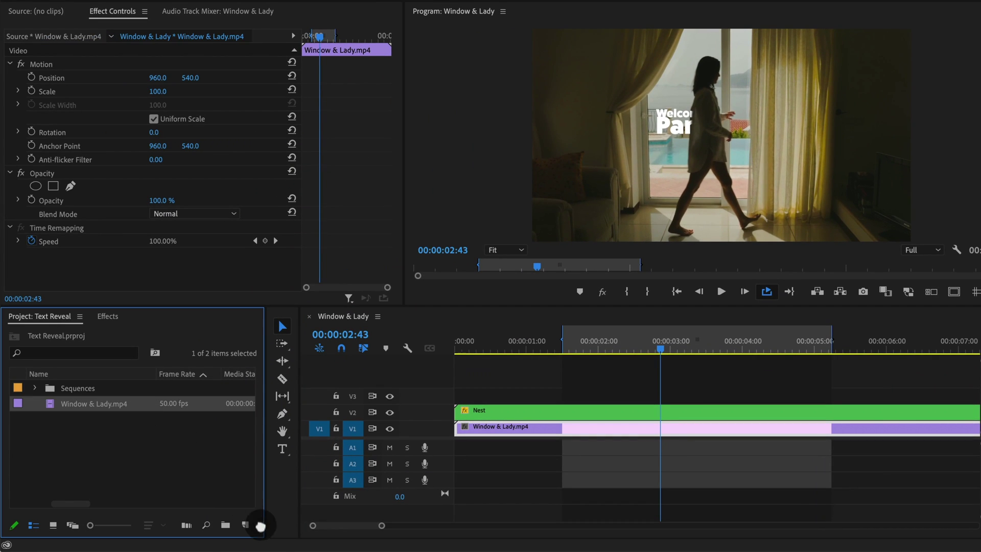
left_click_drag(244, 529, 244, 527)
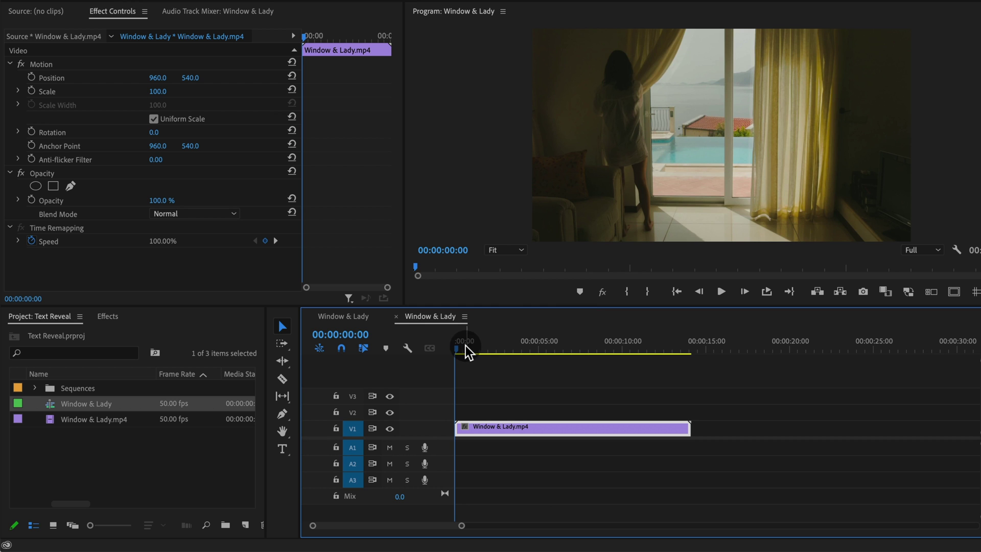
- Ripple-trim the start of the Window & Lady.mp4 clip to 00:00:01:41 and play back the shortened clip
left_click_drag(465, 345, 486, 389)
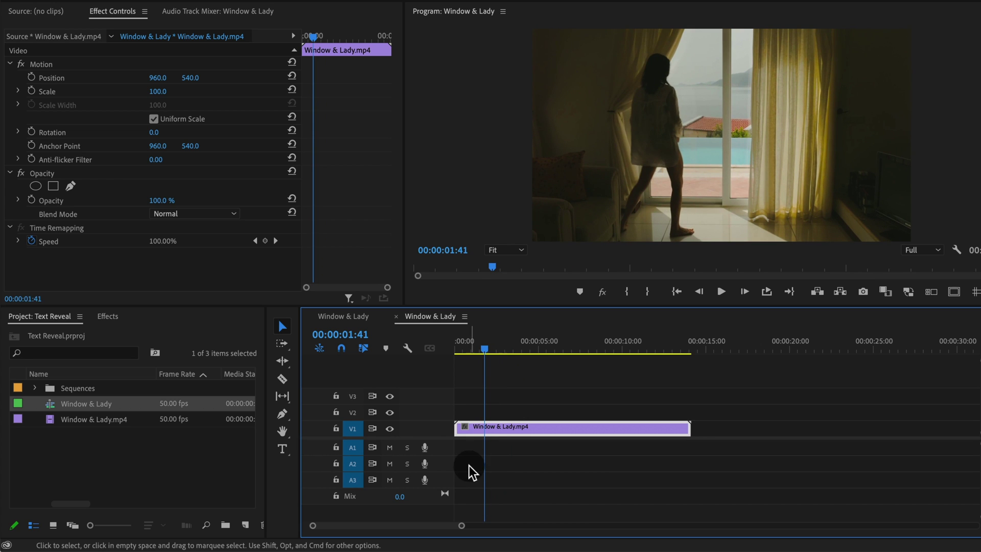
key("super")
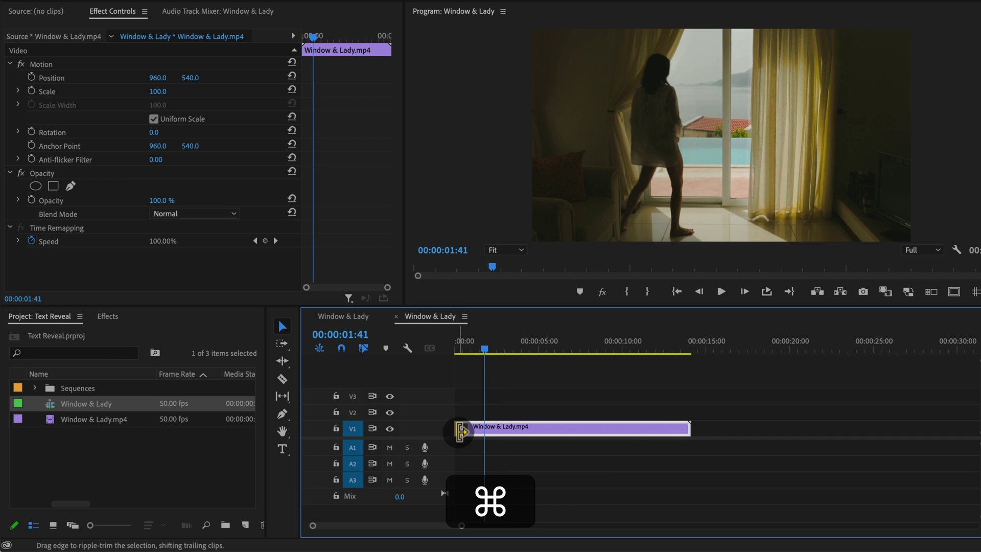
left_click_drag(460, 432, 492, 432)
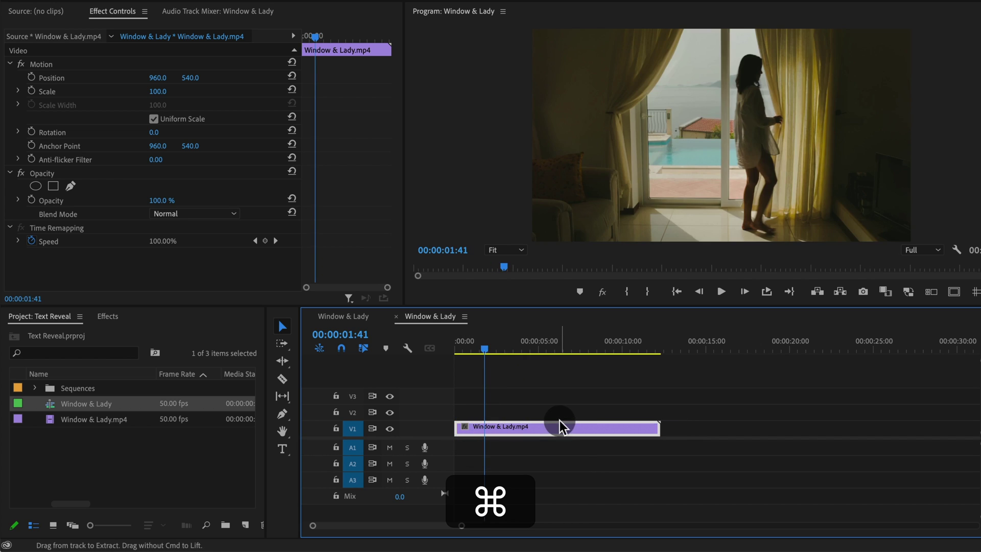
left_click_drag(482, 344, 424, 347)
key("space")
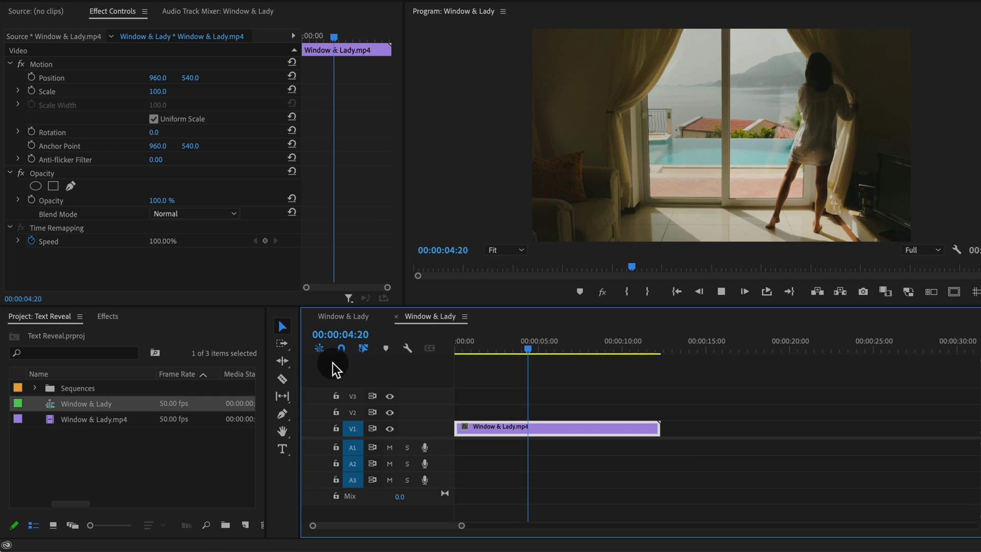
left_click(456, 345)
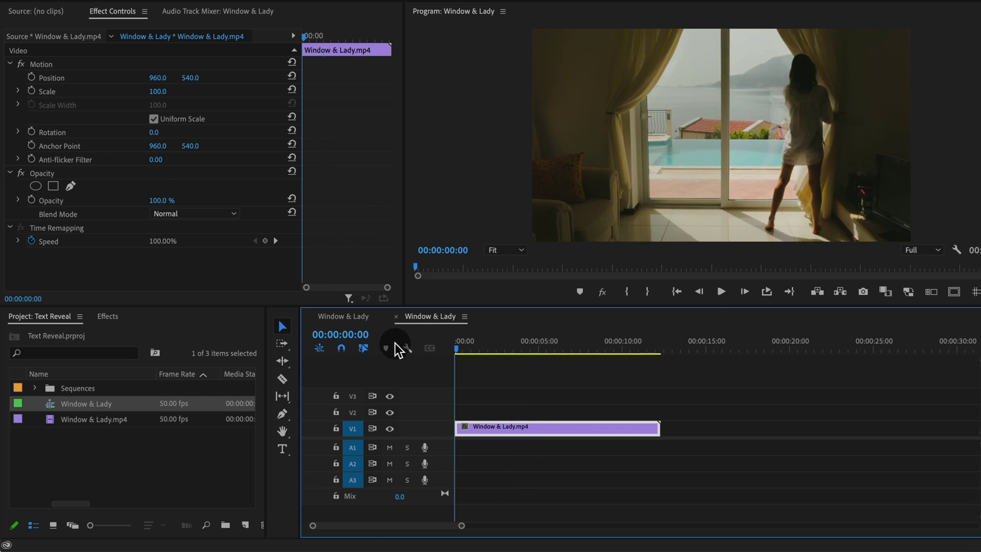
- Add a title over the window at the sequence start, reading "Welcome to" with "Paradise" on a second line
left_click(284, 450)
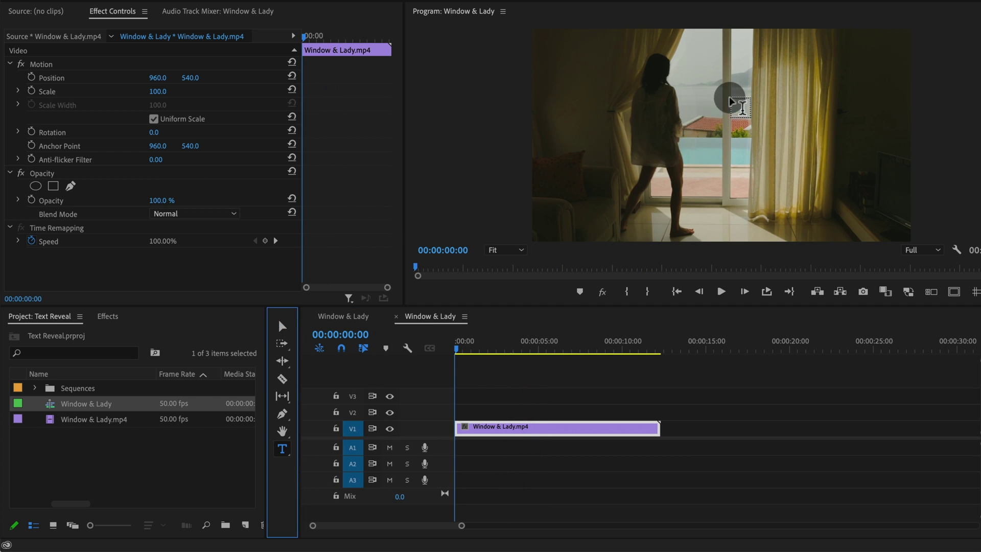
left_click(686, 111)
key("shift")
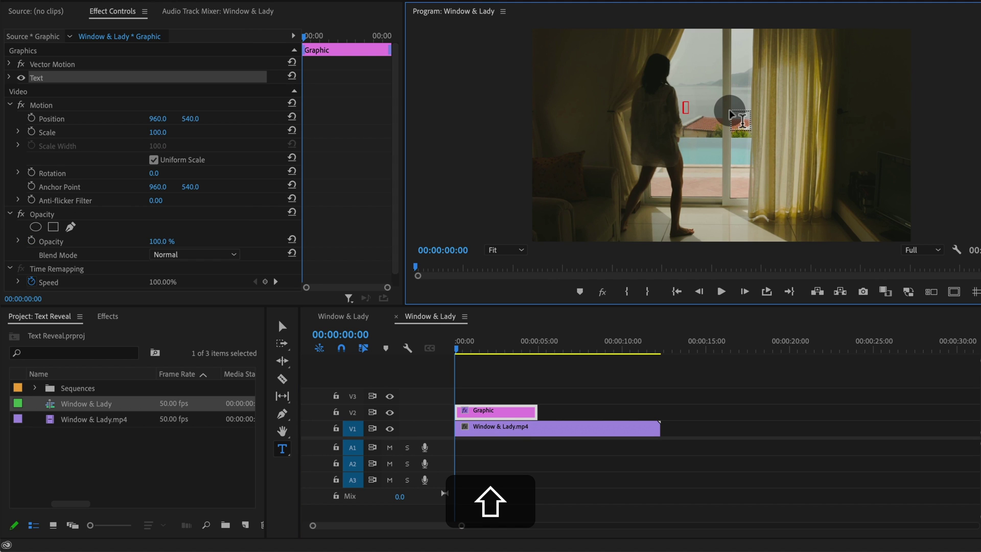
type("Welcome to")
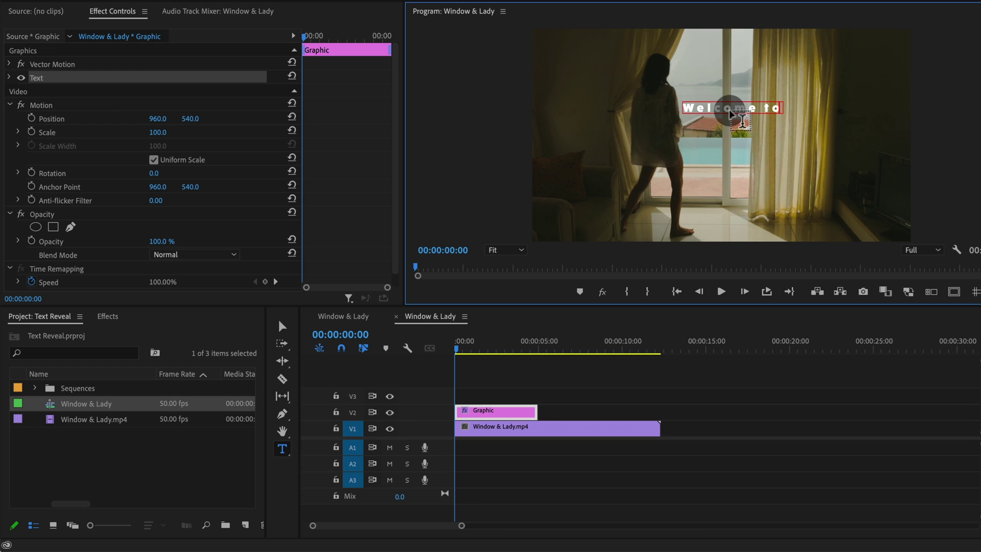
key("shift+Return")
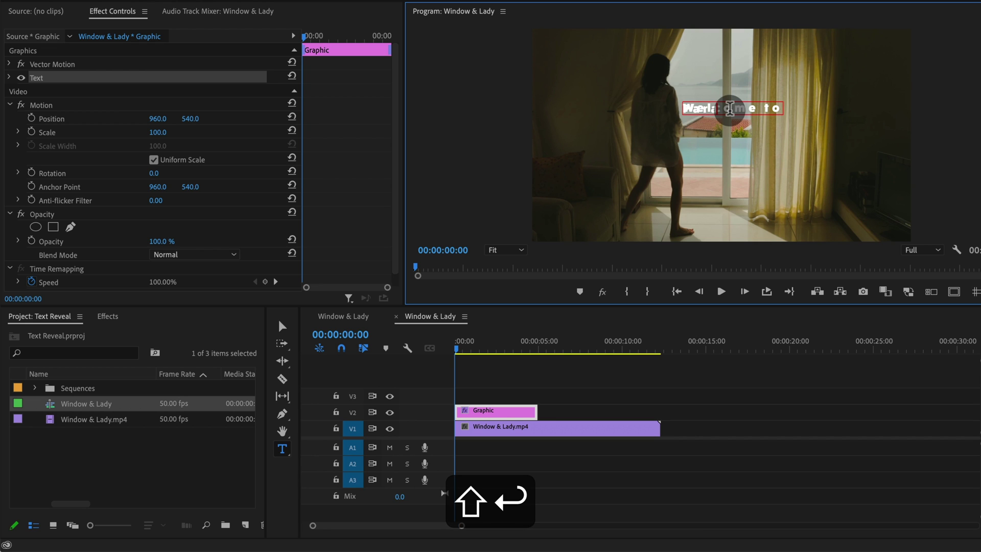
key("super")
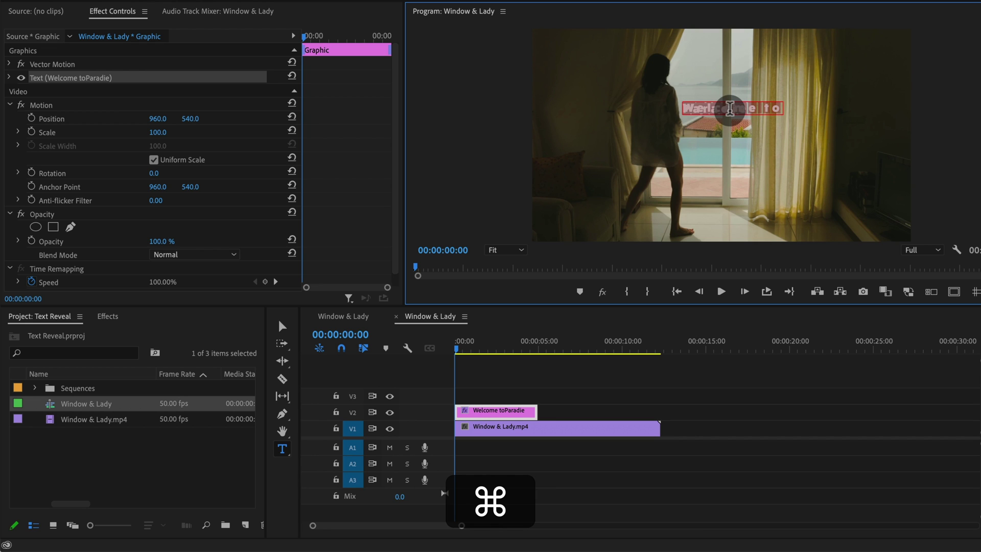
key("shift")
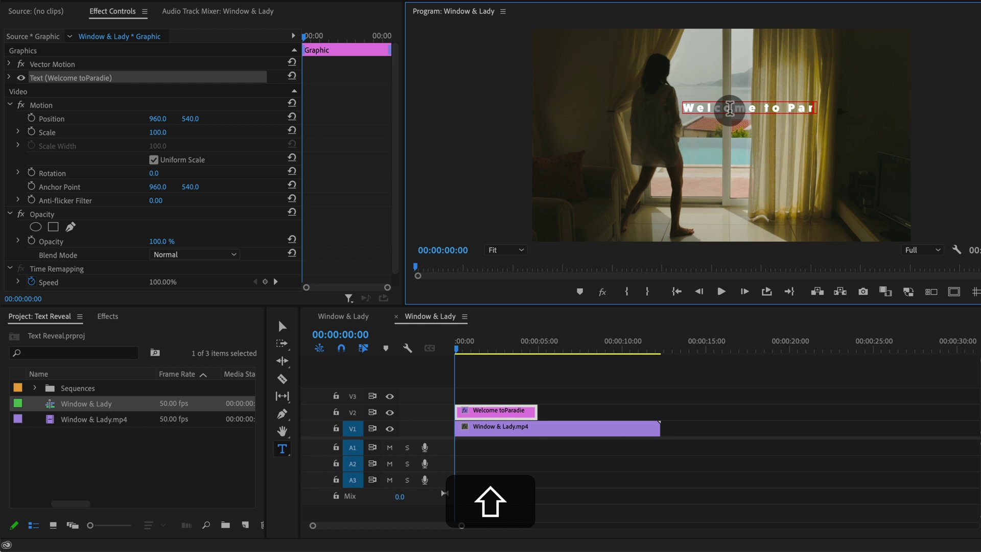
key("super+shift+Right")
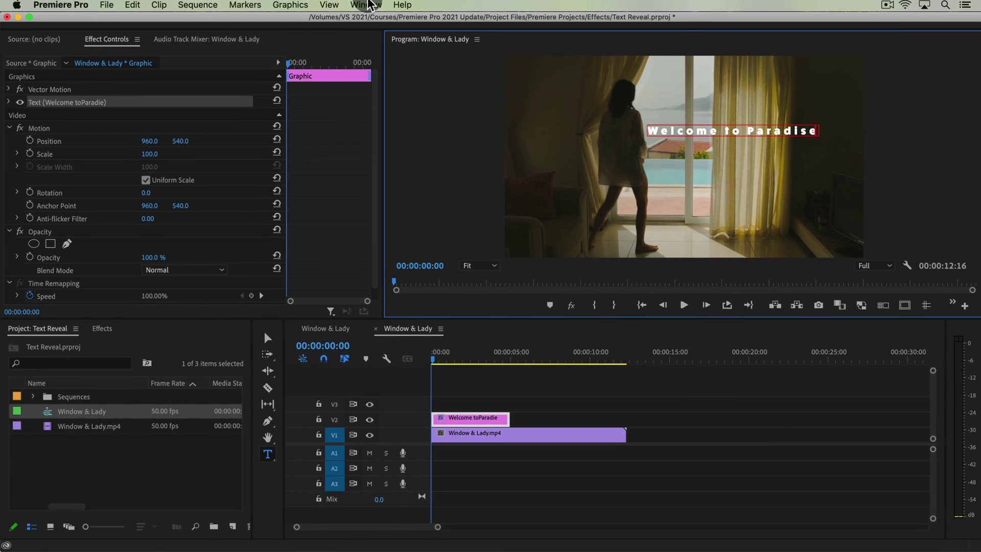
- Show the title's Essential Graphics edit settings and set the leading of all its text to 0
left_click(368, 6)
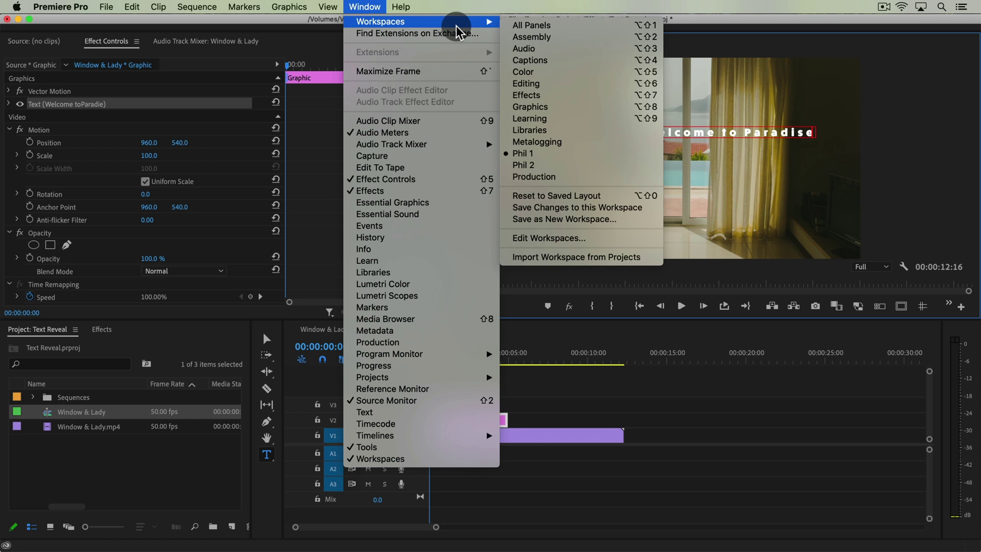
left_click(398, 203)
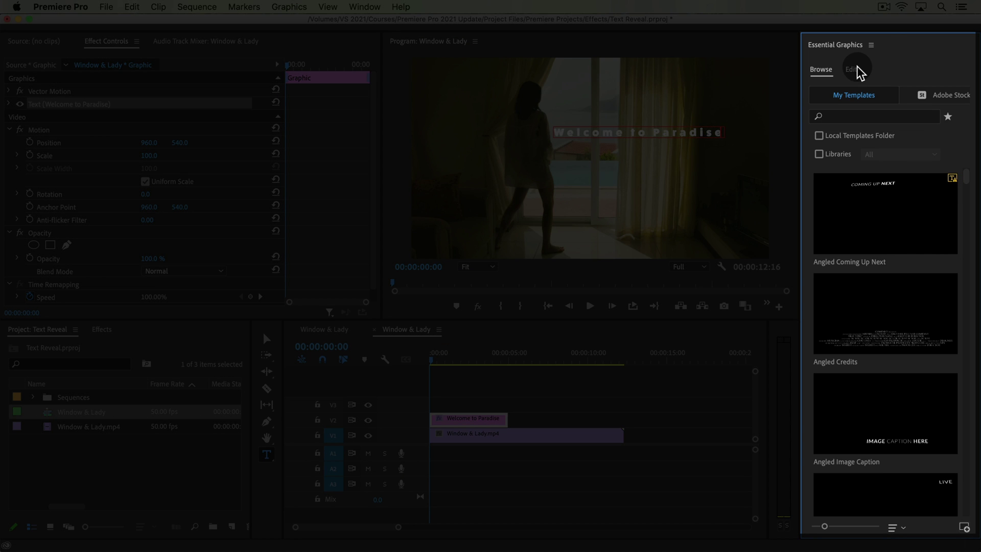
left_click(853, 70)
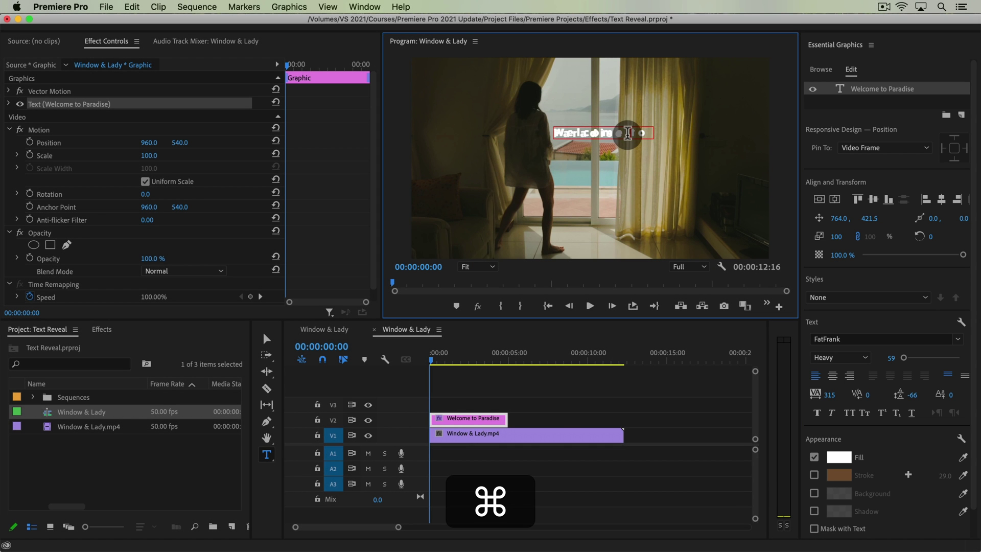
key("super+a")
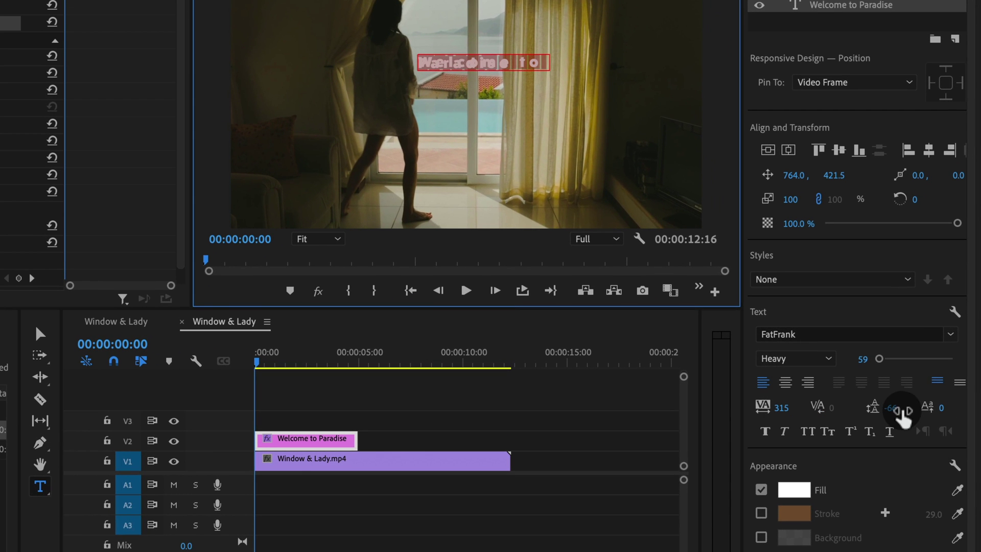
type("0")
key("Return")
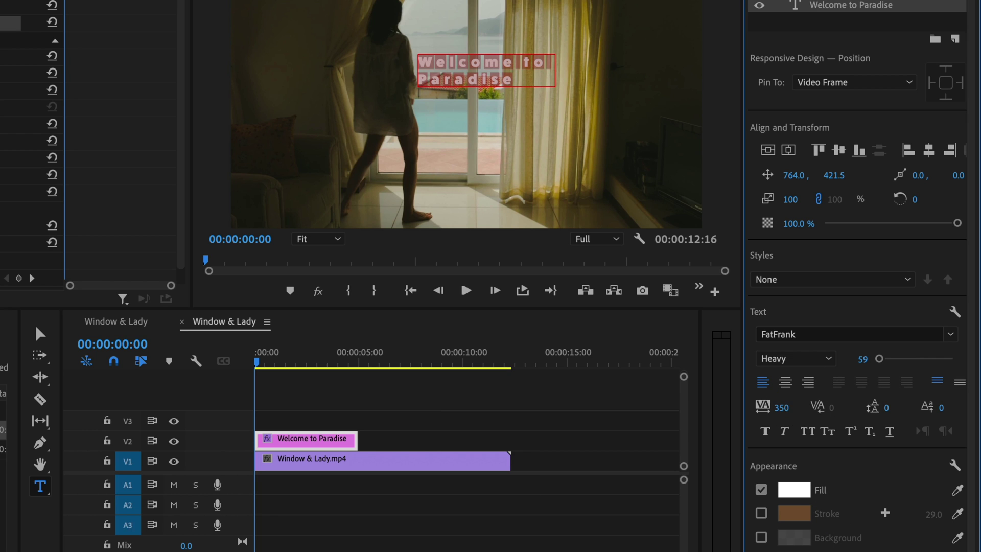
- Set the whole title's tracking to 100 and its font size to 102
left_click(793, 408)
type("10")
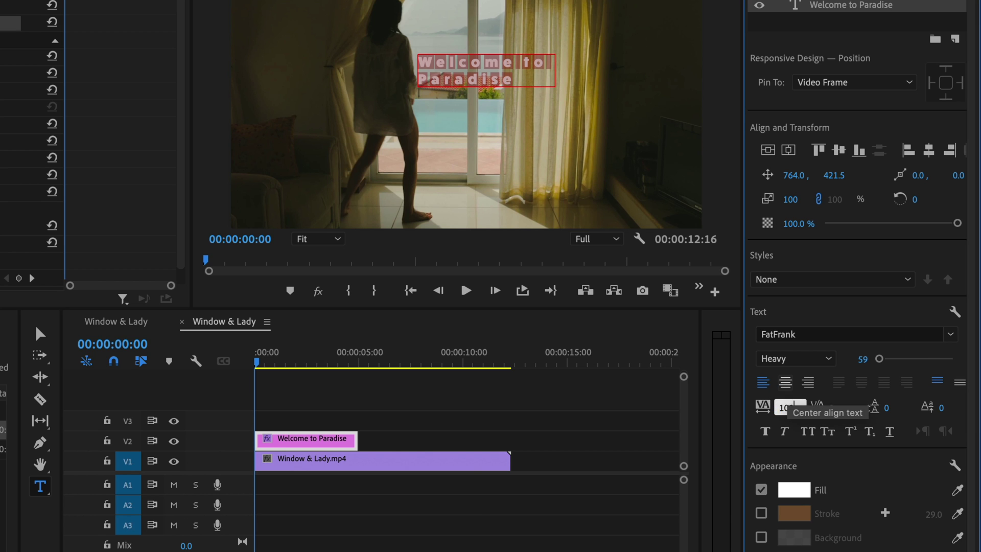
type("0")
key("Return")
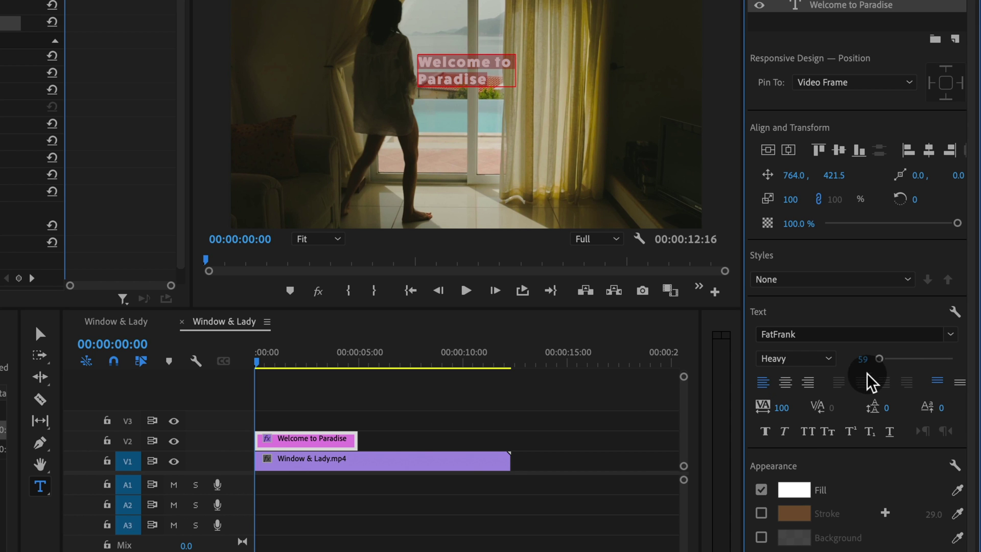
mouse_move(867, 374)
left_mouse_down()
mouse_move(888, 366)
mouse_move(879, 359)
left_mouse_up()
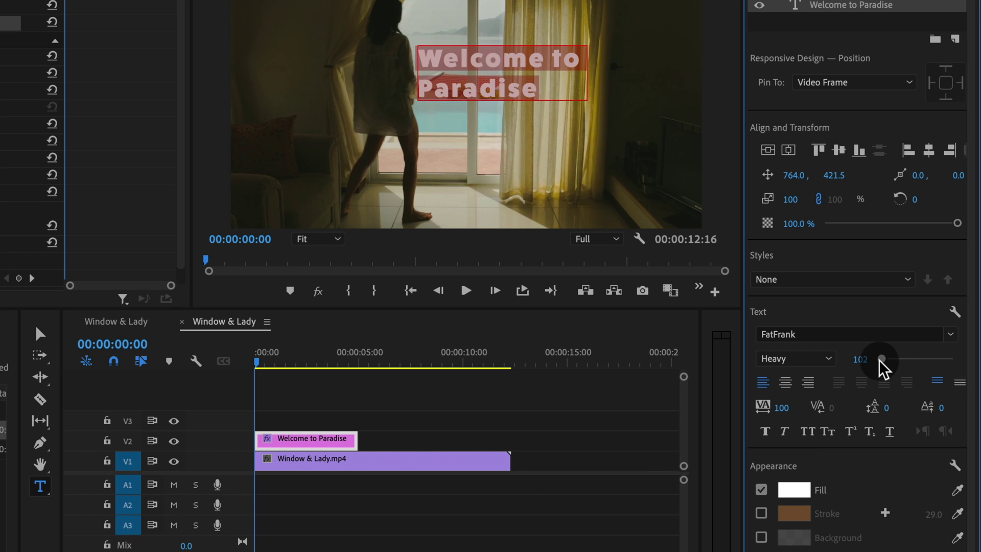
- Reduce the font size of only the "Welcome to" line to 51
left_click(545, 71)
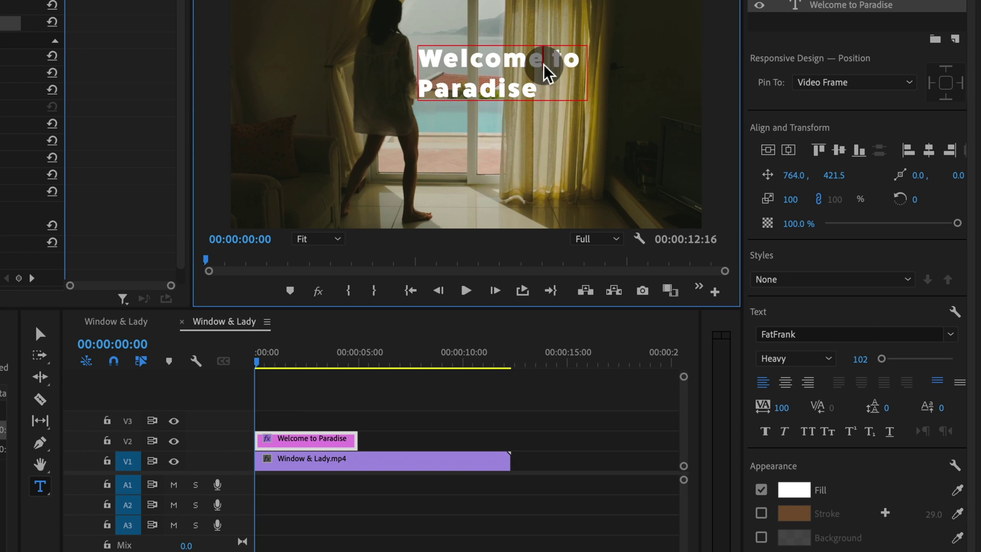
left_click_drag(574, 59, 350, 59)
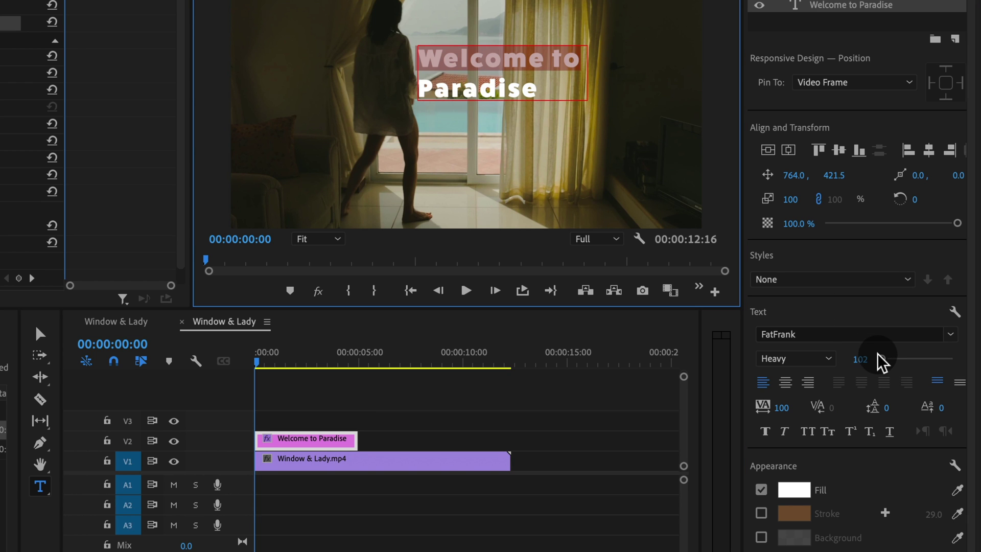
left_click_drag(880, 362, 874, 361)
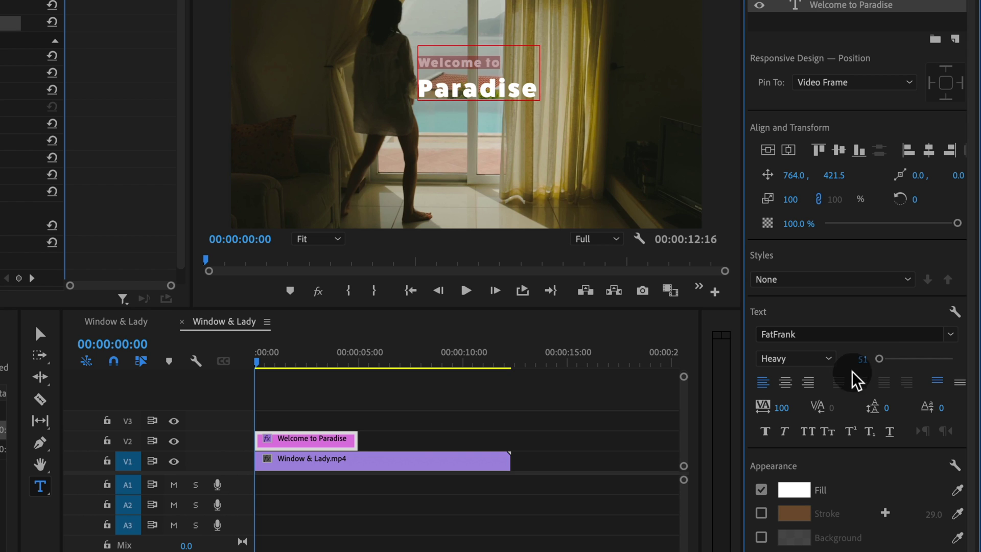
- Tighten the leading of the whole title to -45
left_click(508, 87)
key("super+a")
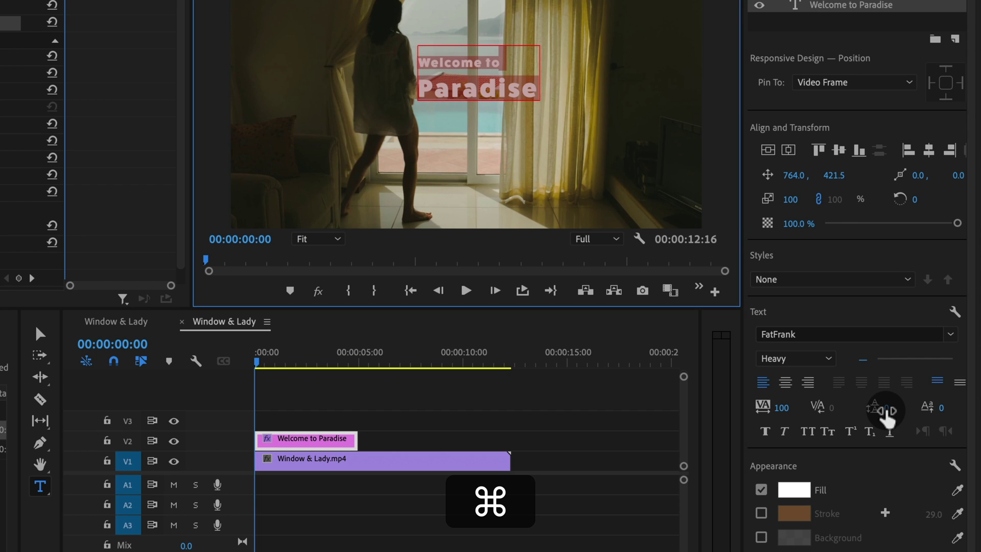
left_click(885, 409)
left_click_drag(889, 407, 876, 408)
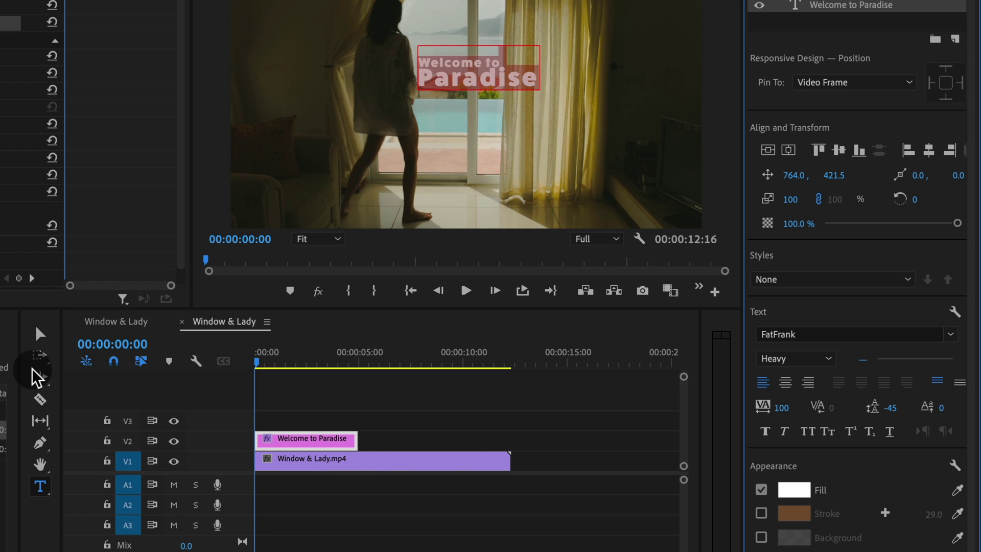
- Reposition the title over the woman's starting pose, at about 576, 440, and scrub to around 00:00:01:37 to preview it
left_click(40, 333)
left_click(466, 50)
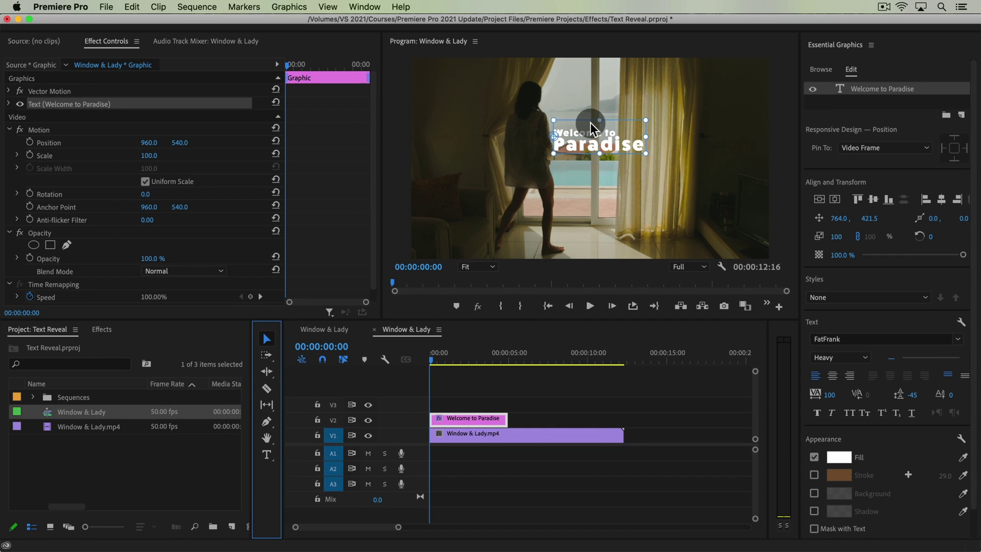
mouse_move(590, 123)
left_mouse_down()
mouse_move(503, 84)
mouse_move(562, 155)
mouse_move(540, 143)
mouse_move(584, 137)
left_mouse_up()
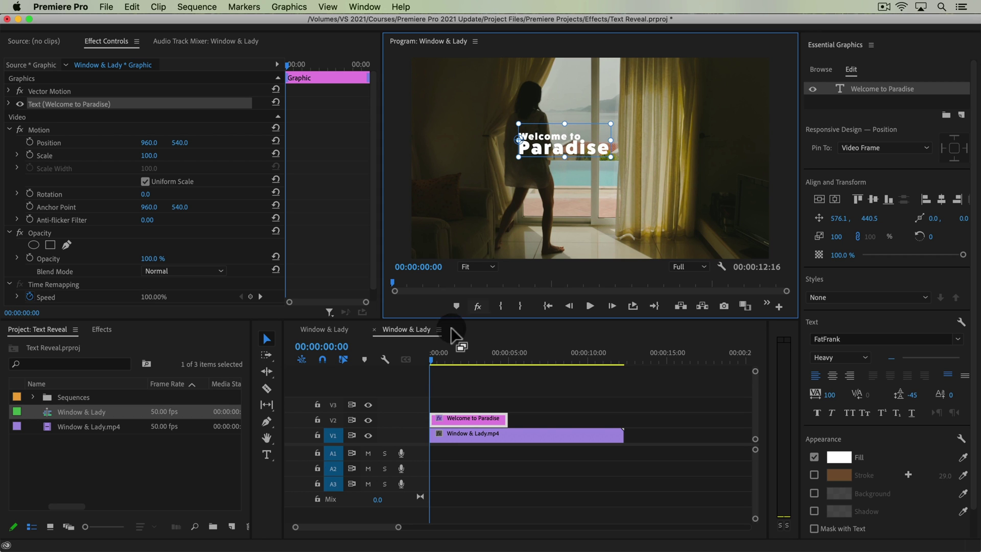
left_click_drag(445, 350, 458, 377)
- Close the Essential Graphics panel and return the playhead to the start of the sequence
right_click(840, 51)
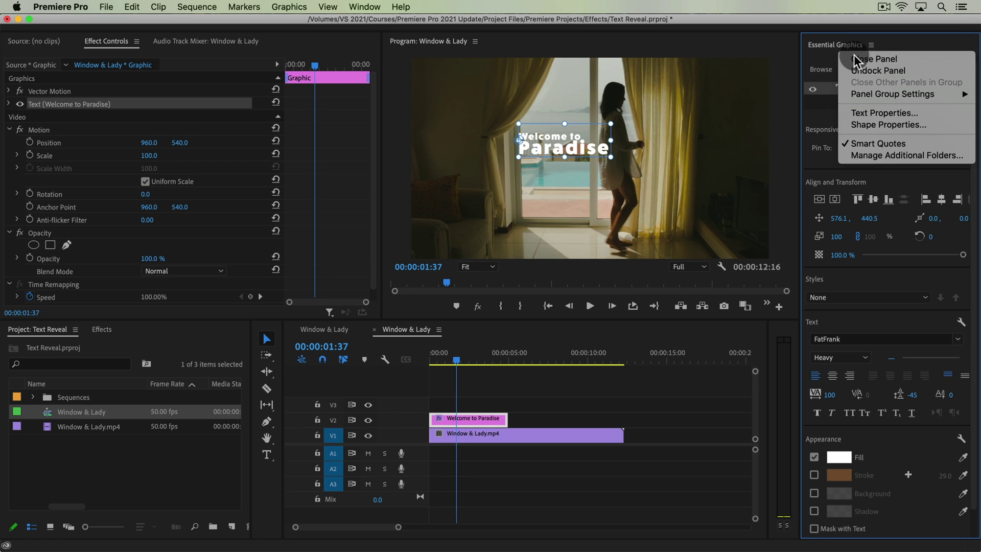
left_click(858, 60)
left_click_drag(559, 320, 546, 374)
left_click_drag(507, 408, 483, 420)
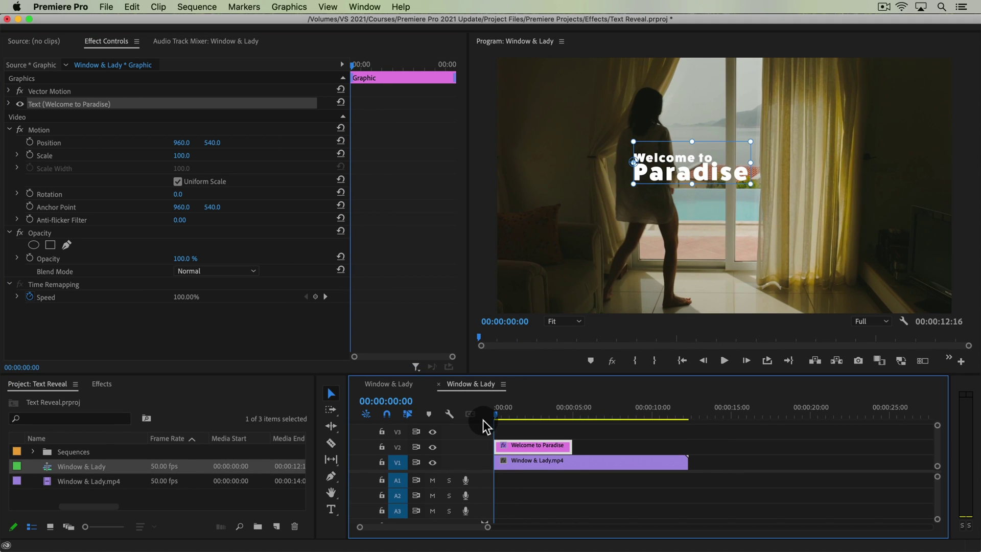
- Extend the "Welcome to Paradise" title clip to the end of the Window & Lady.mp4 clip
left_click(583, 440)
left_click_drag(570, 444, 687, 447)
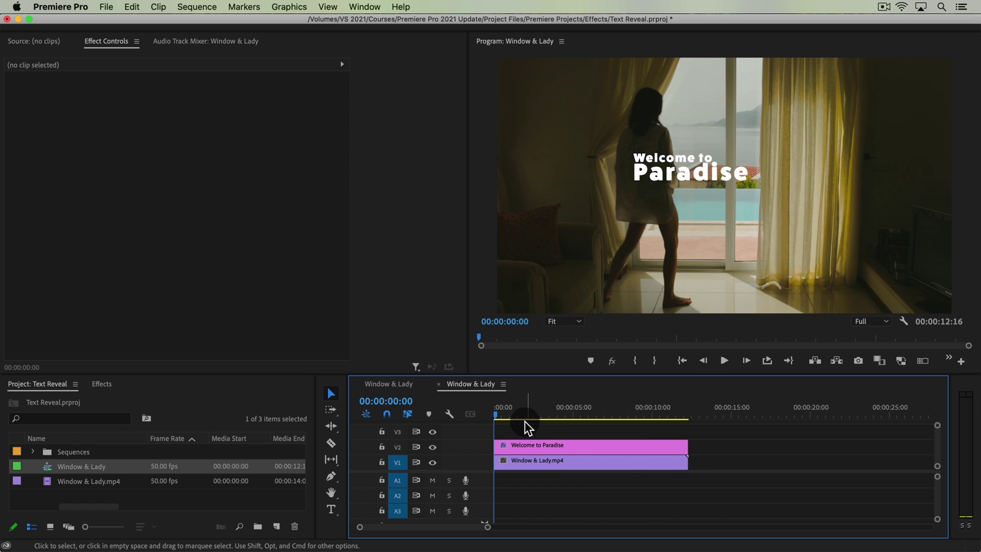
left_click_drag(507, 409, 432, 438)
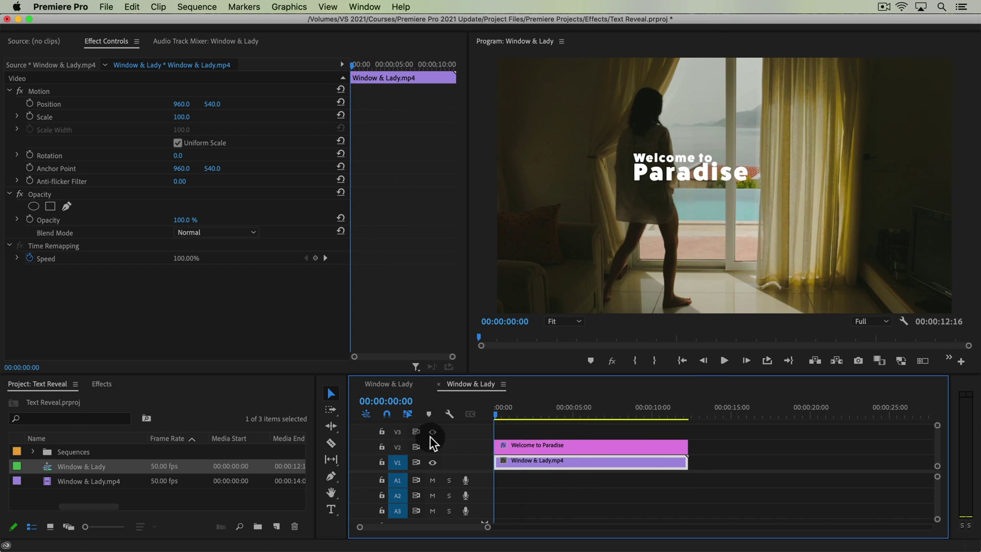
- Nest the "Welcome to Paradise" title clip as a sequence named "Nest"
right_click(538, 446)
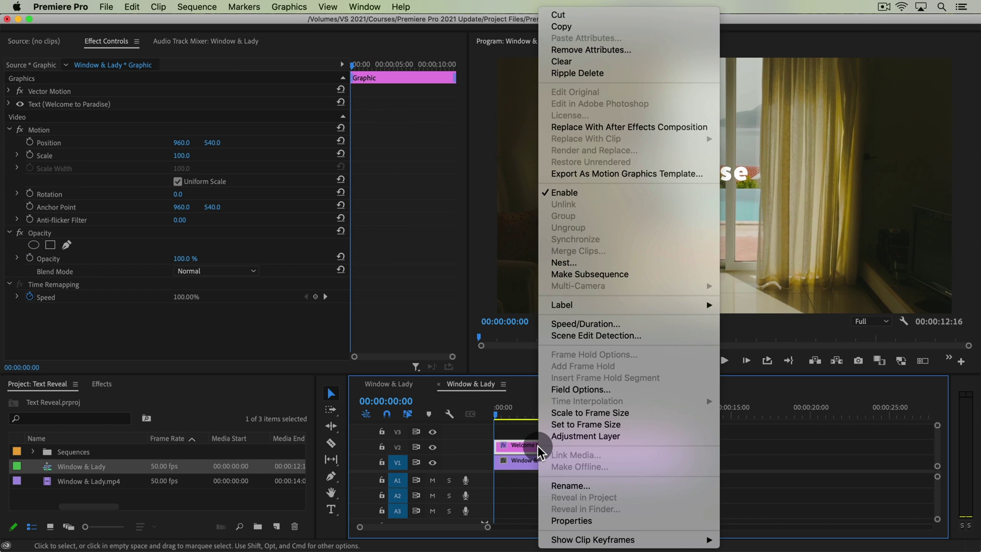
left_click(606, 263)
key("shift")
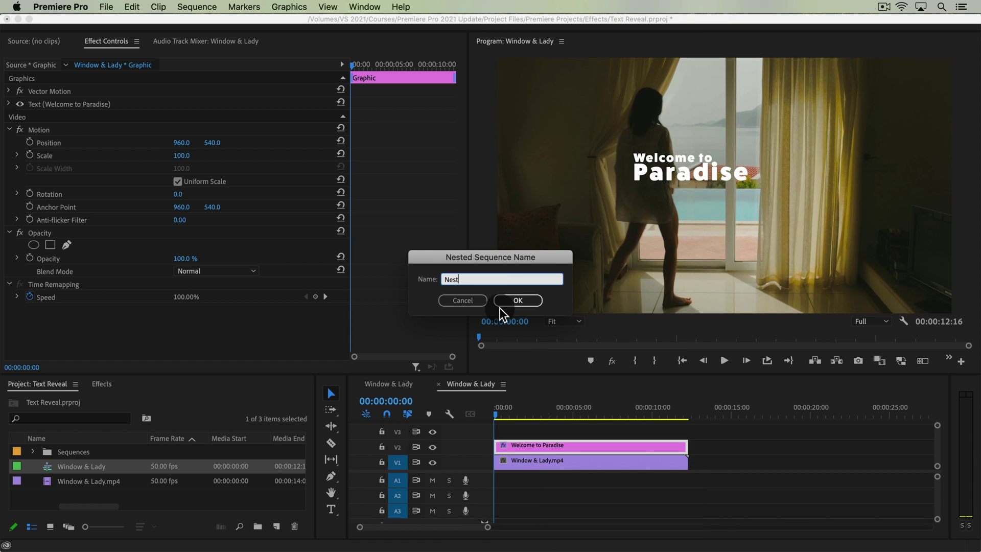
left_click(511, 301)
left_click(678, 119)
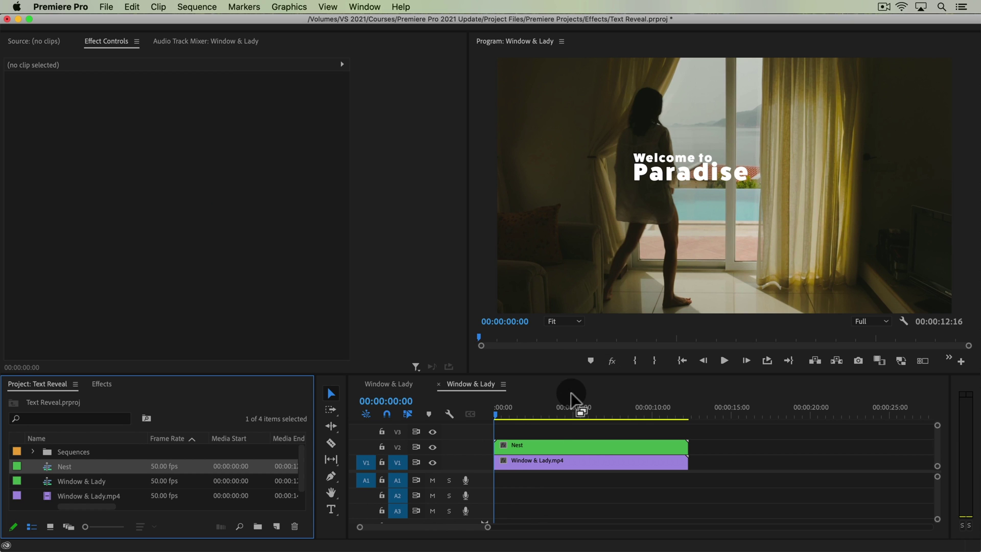
- At 00:00:00:11, draw a free-form opacity mask on the nest around the title, with its left edge curved along the woman's back
left_click(501, 406)
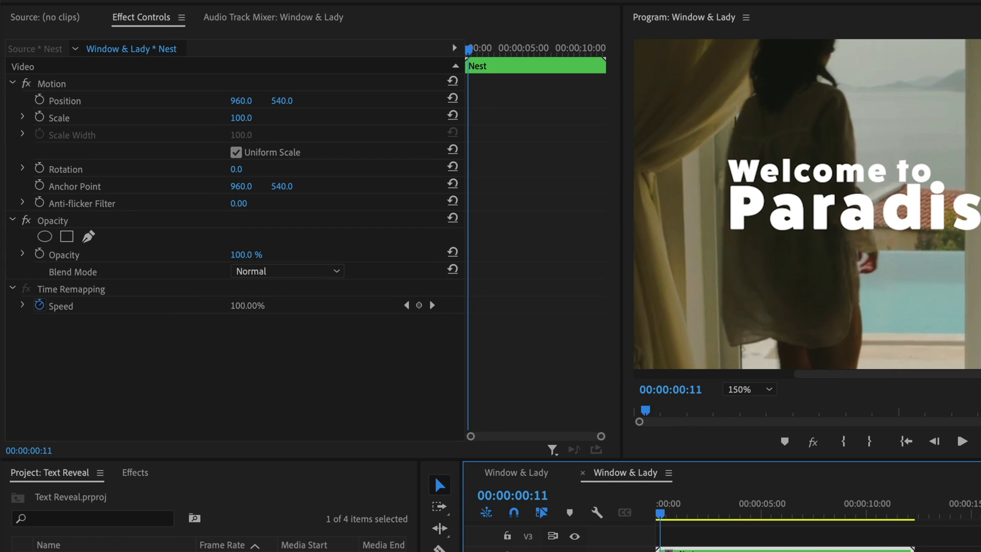
left_click(40, 221)
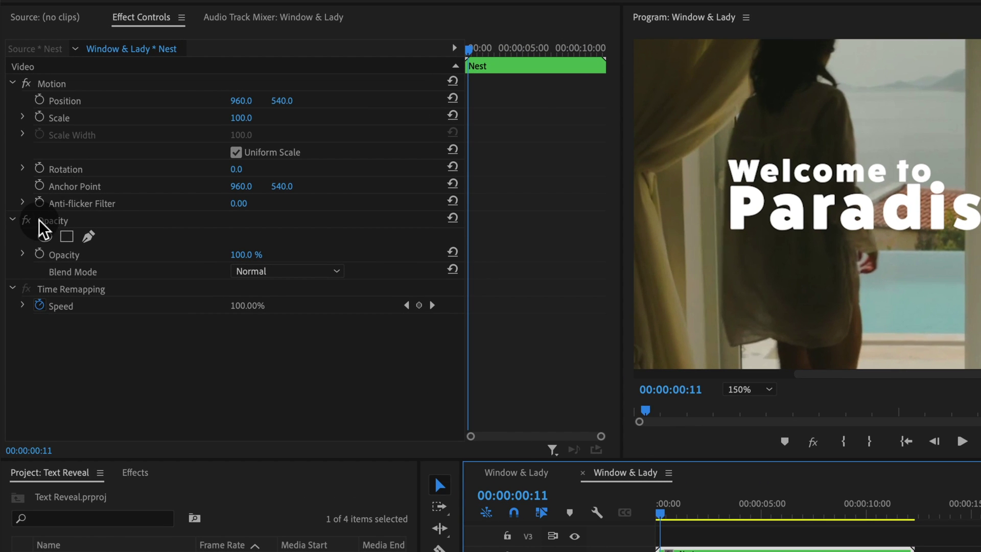
left_click(61, 225)
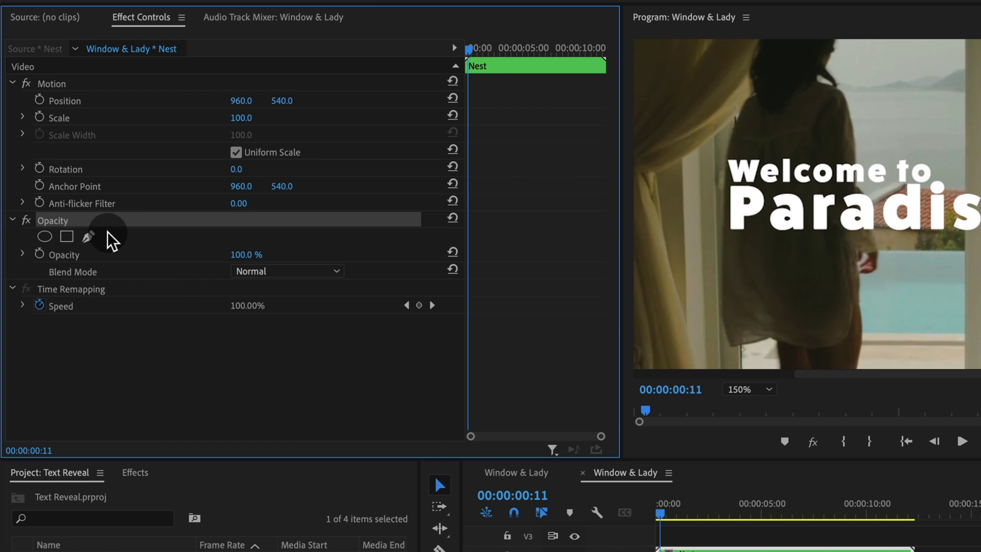
left_click(89, 236)
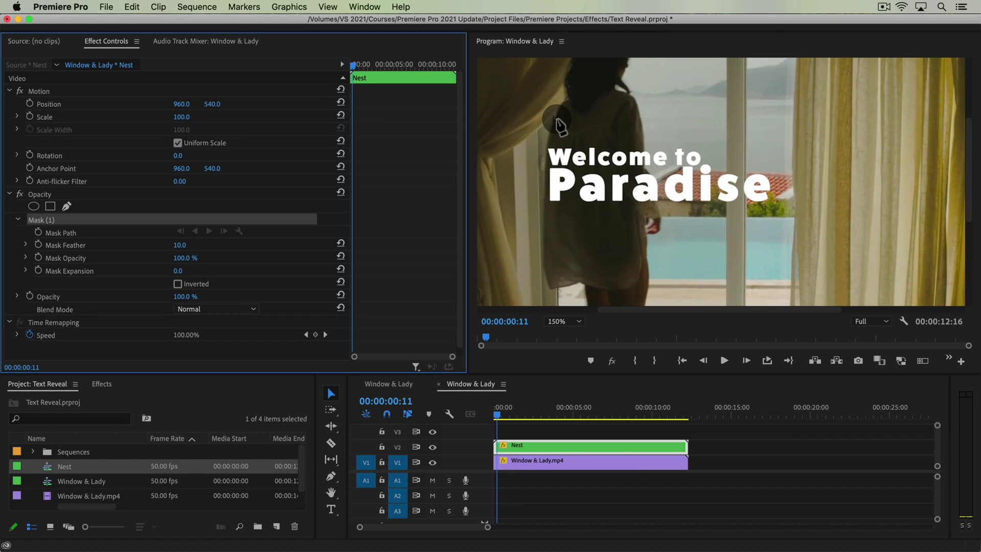
left_click(558, 124)
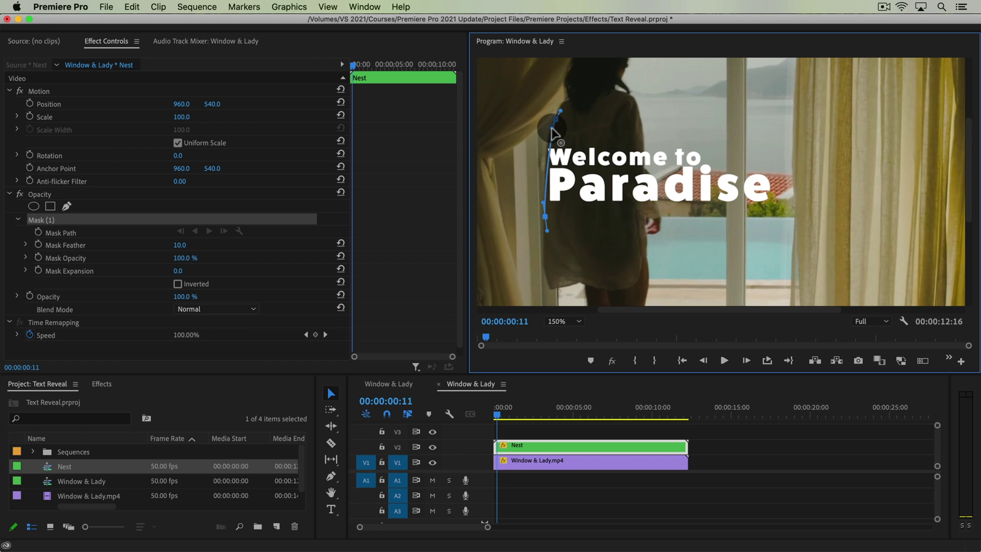
left_click(541, 128)
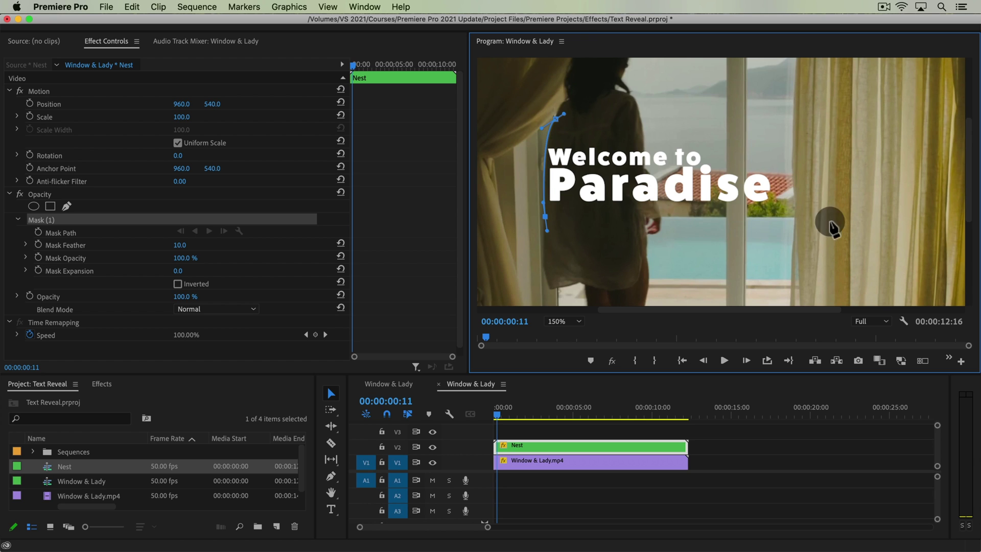
left_click(870, 225)
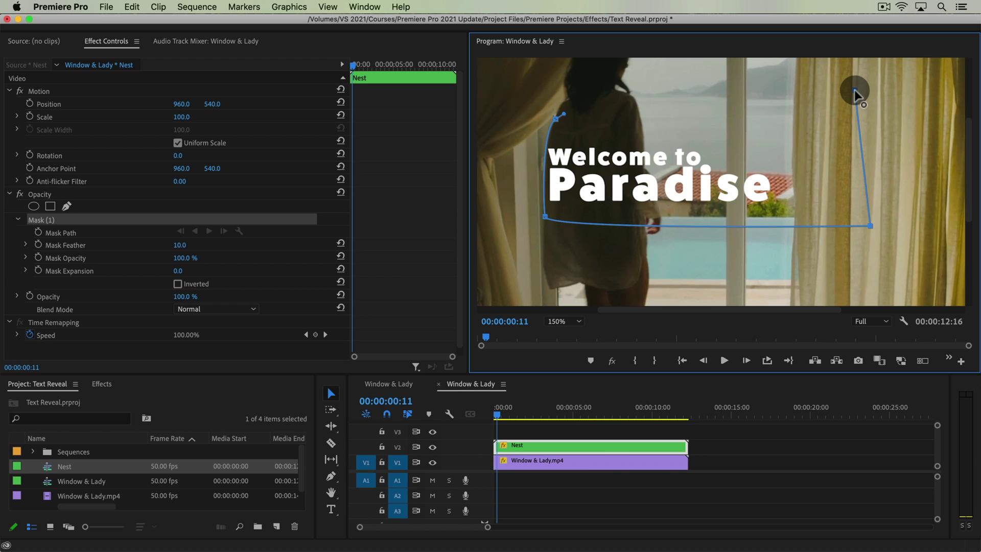
left_click(854, 90)
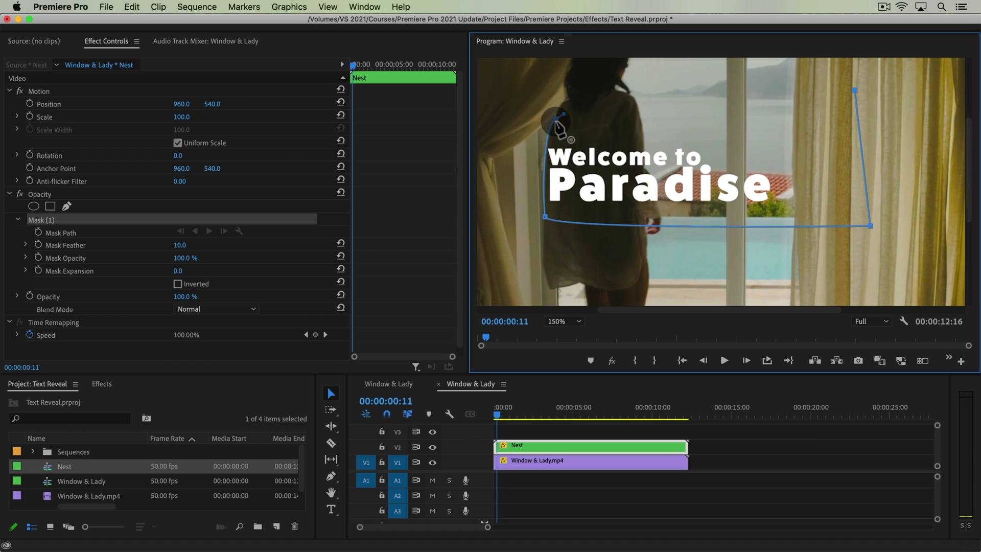
left_click(556, 118)
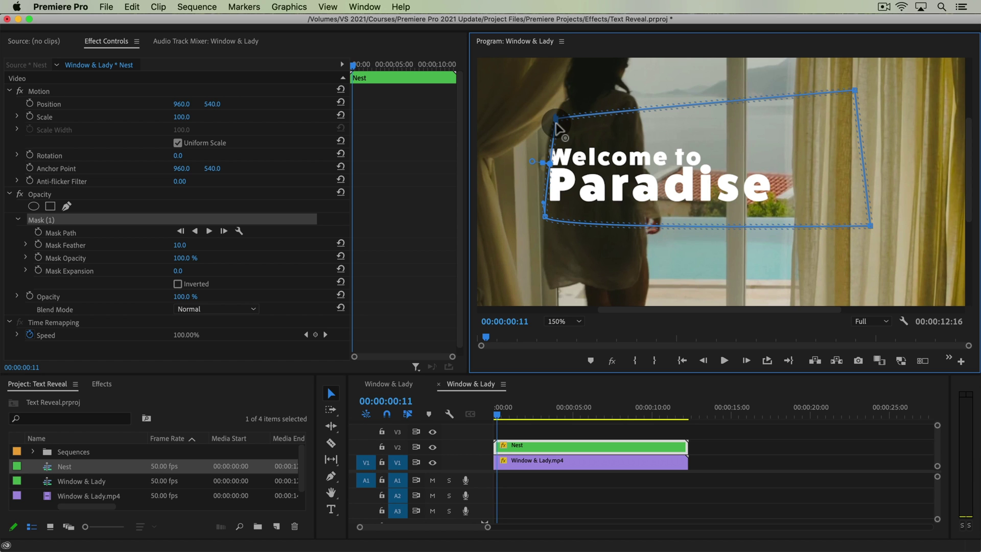
left_click_drag(556, 124, 547, 126)
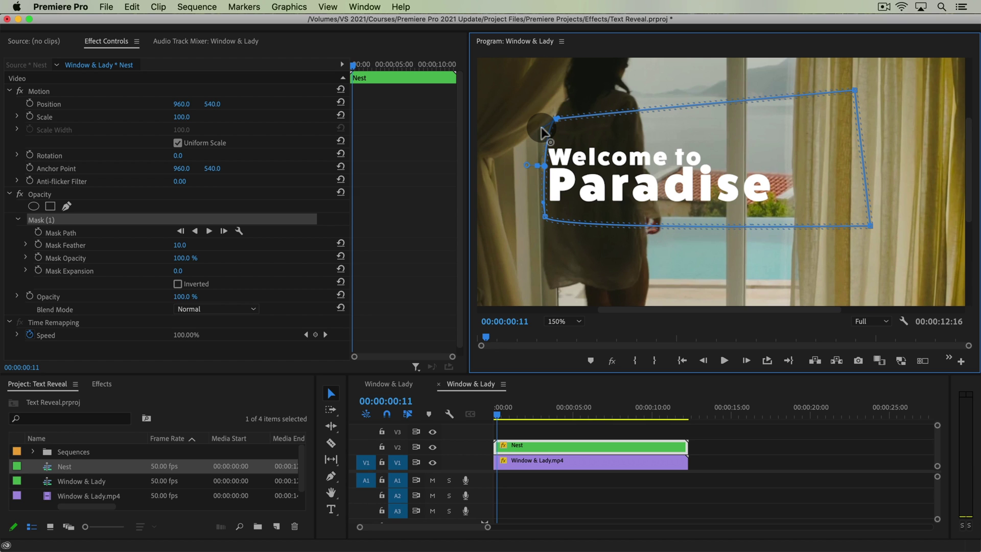
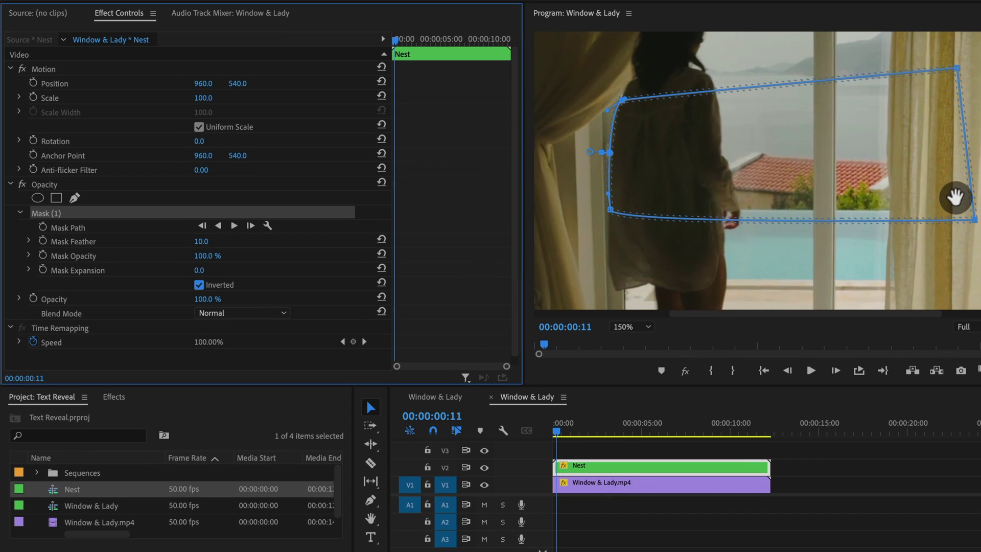
- Invert the nest's Mask (1) and enable Mask Path keyframing at 00:00:00:11
left_click(43, 227)
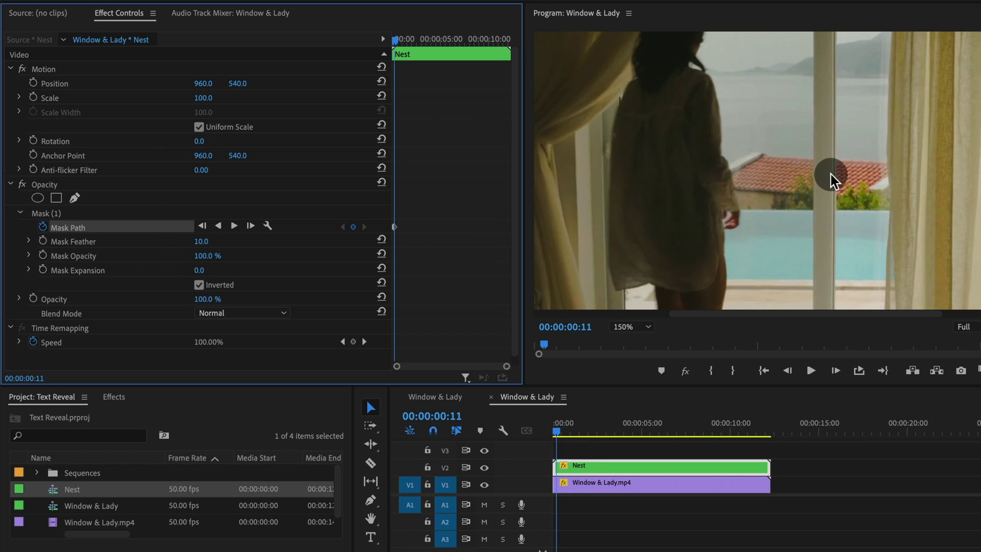
key("Left")
key("Right")
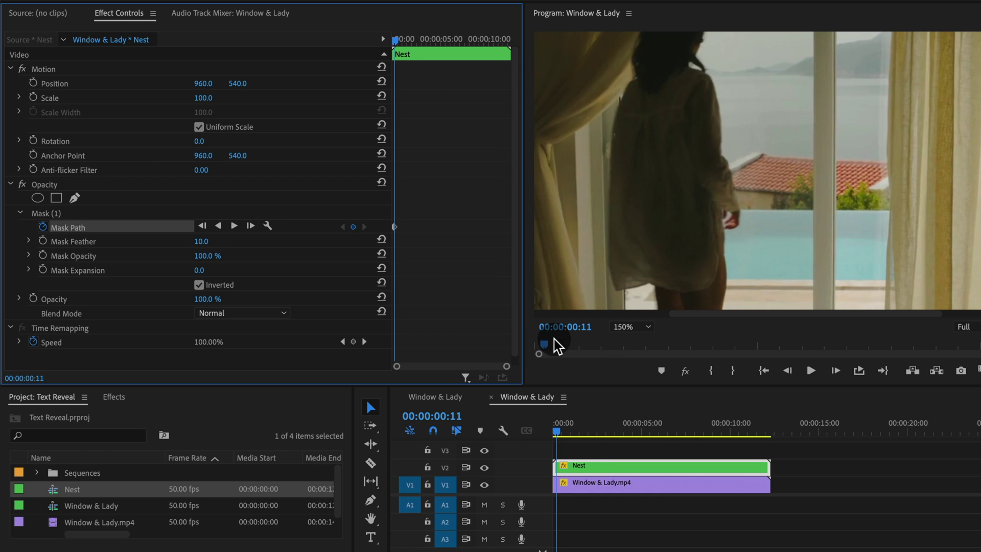
- Refine the mask's upper-left point into a curve that follows the woman's shoulder at 00:00:00:11
left_click(58, 213)
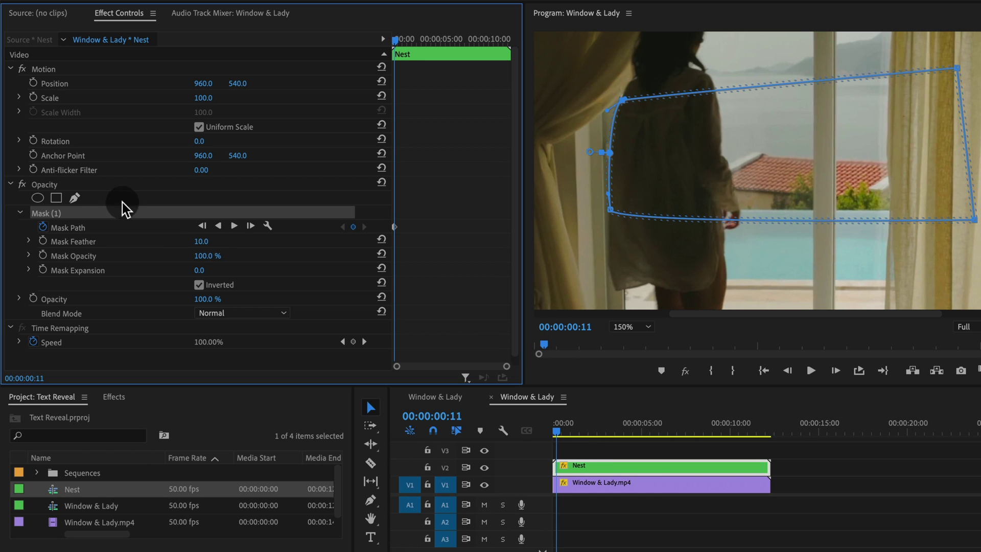
left_click(624, 105)
left_click(624, 106, "super")
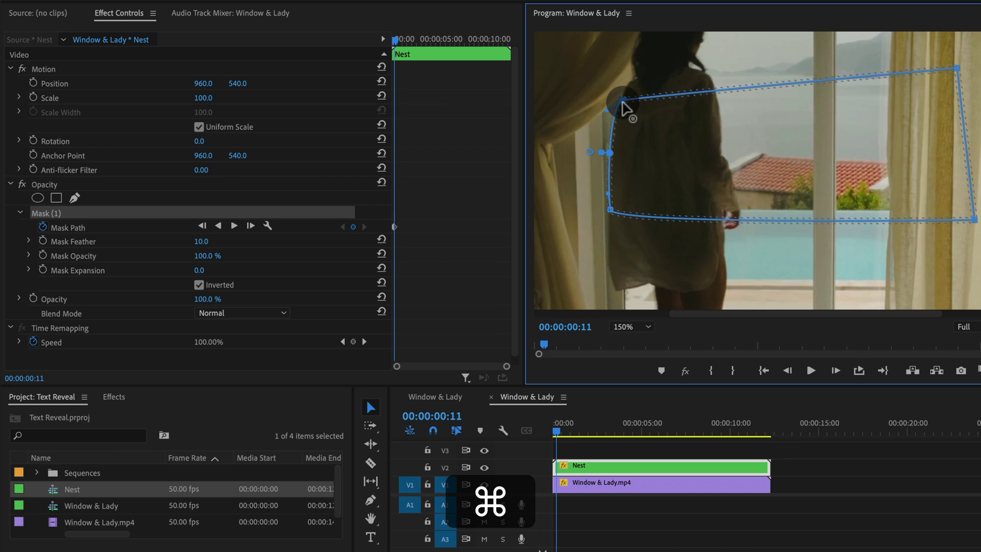
mouse_move(620, 103)
left_mouse_down()
mouse_move(631, 89)
mouse_move(623, 100)
left_mouse_up()
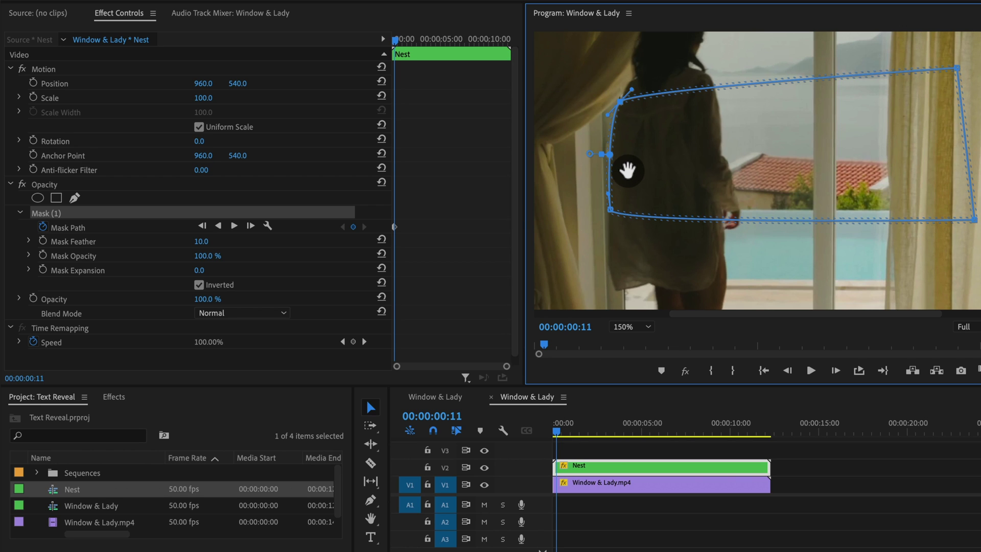
- Step frame by frame between 00:00:00:10 and 00:00:00:13 to compare the mask's left edge with the woman's back
key("Left")
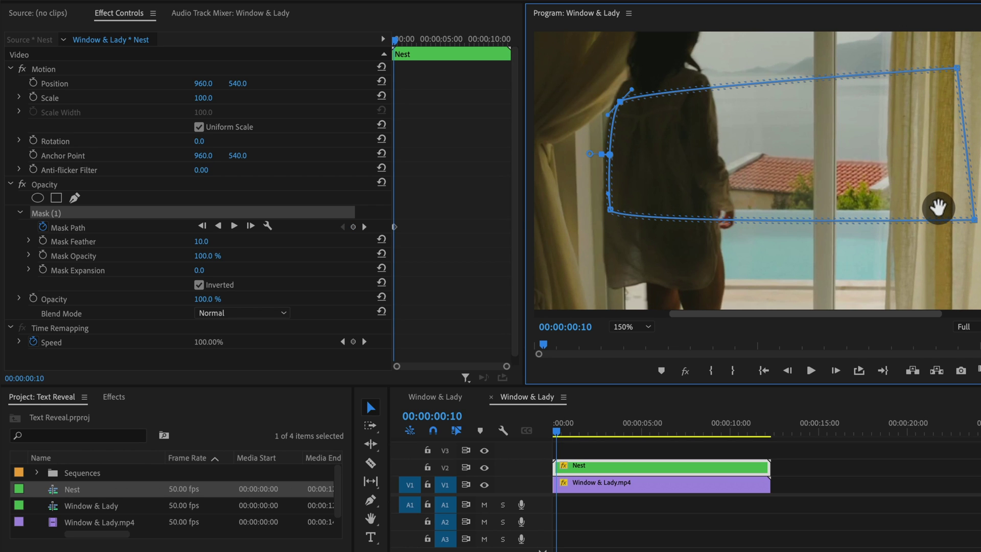
key("Right")
key("Right")
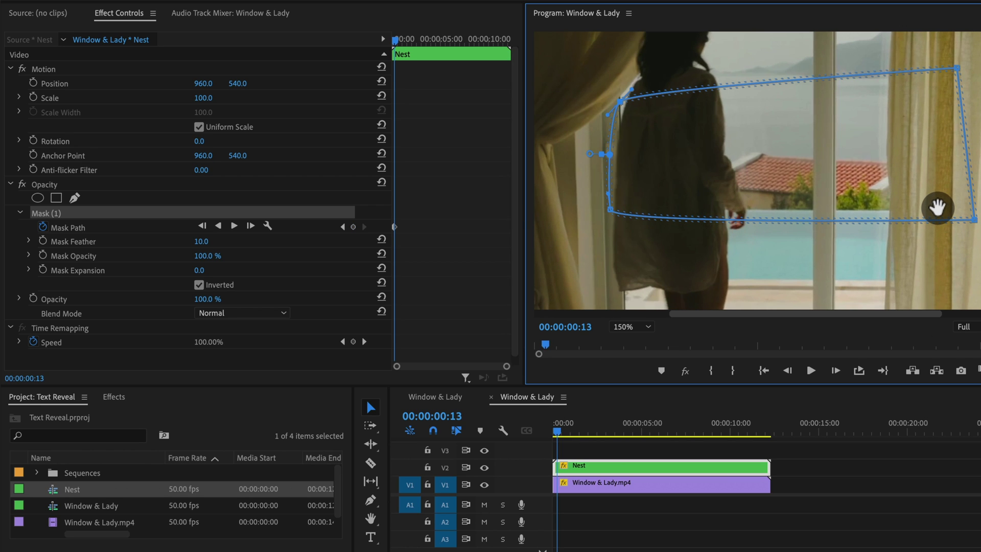
key("Left")
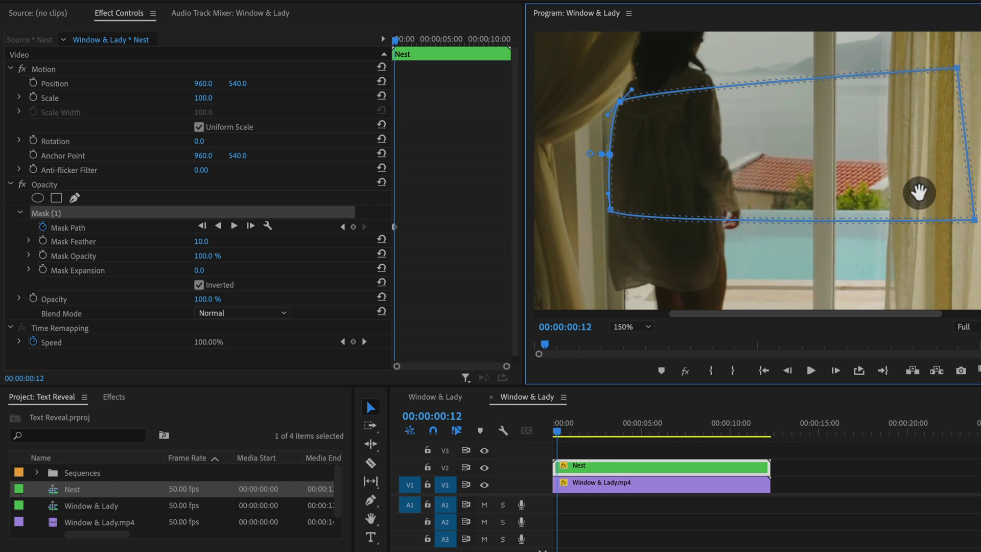
key("Right")
key("Left")
key("Right")
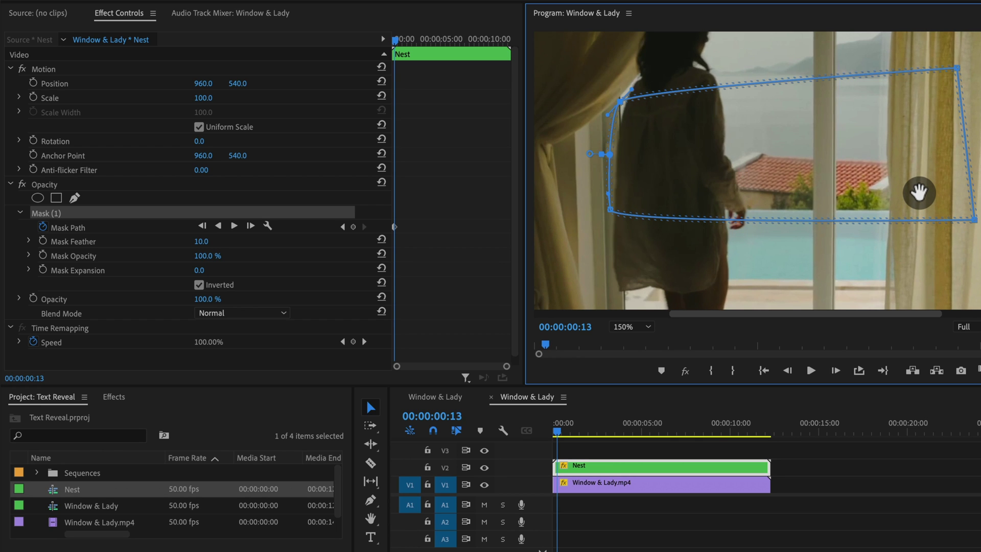
key("Left")
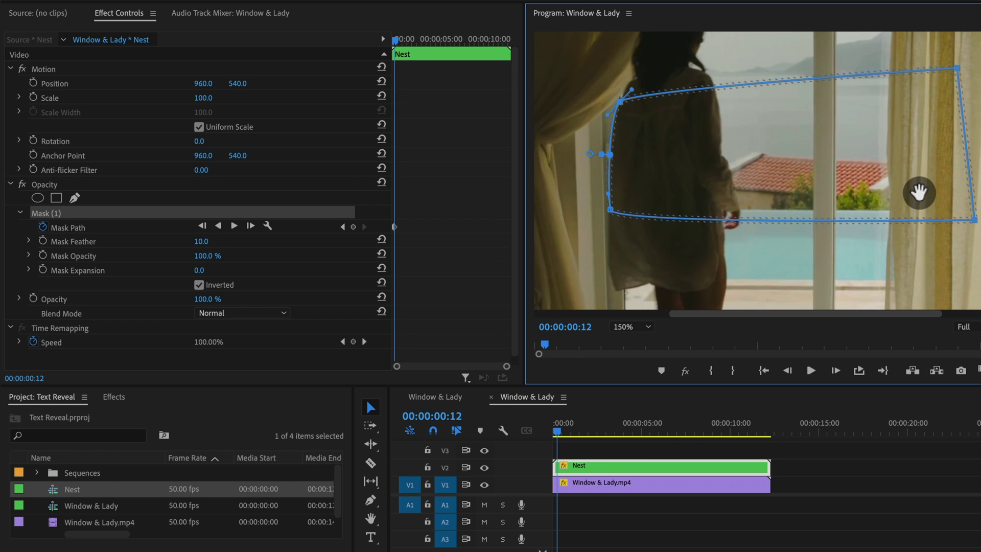
left_click(600, 456)
key("Right")
key("Left")
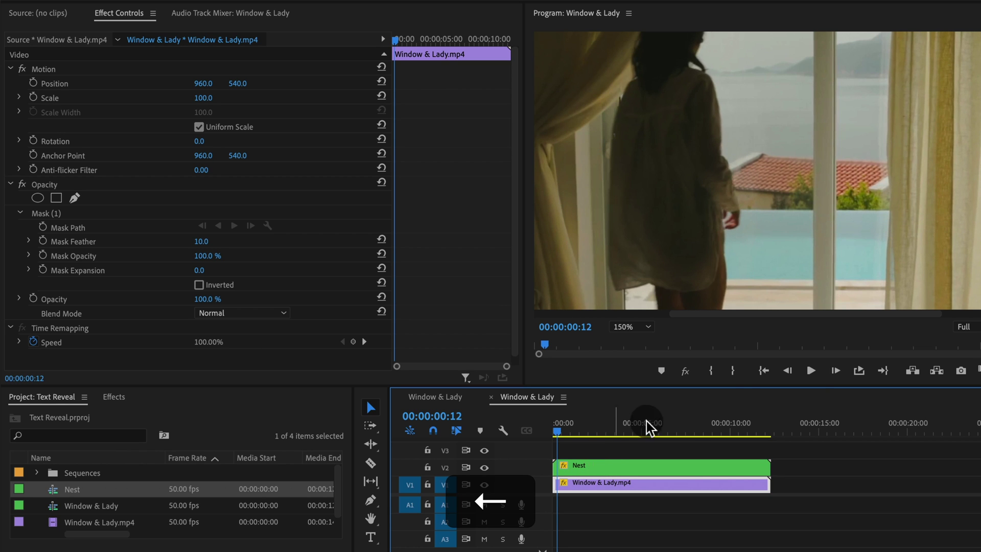
- Reselect the nest's Mask Path, go to 00:00:00:14 and curve the mask's lower-left point along the woman's back
left_click(581, 472)
left_click(79, 225)
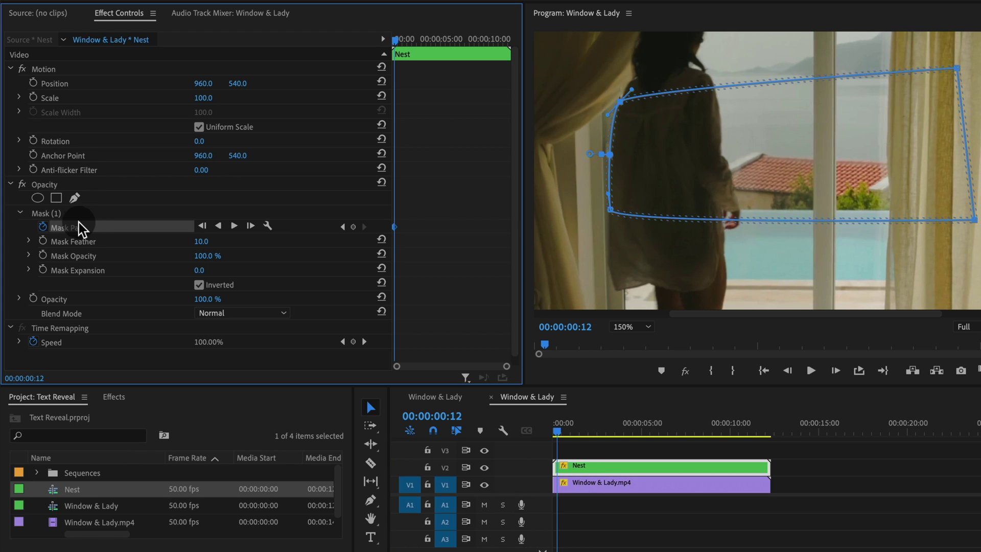
key("Right")
key("Right")
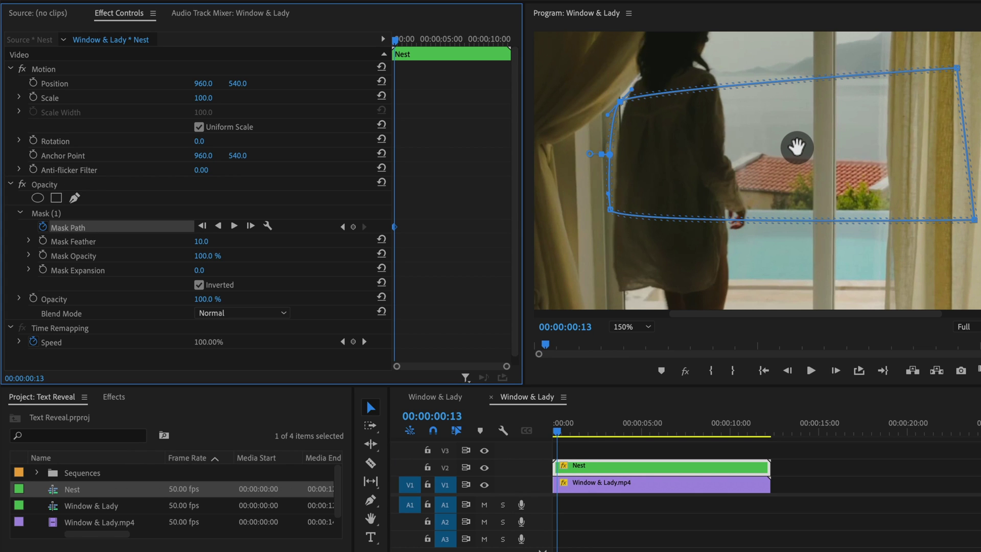
key("Left")
key("Right")
key("Right")
left_click(585, 79)
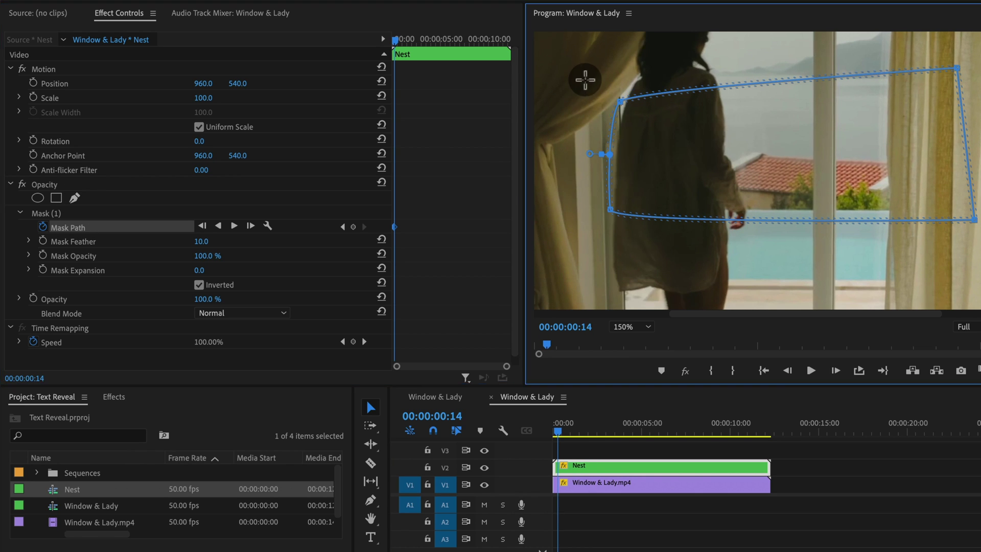
mouse_move(611, 210)
left_mouse_down()
mouse_move(629, 245)
mouse_move(617, 223)
left_mouse_up()
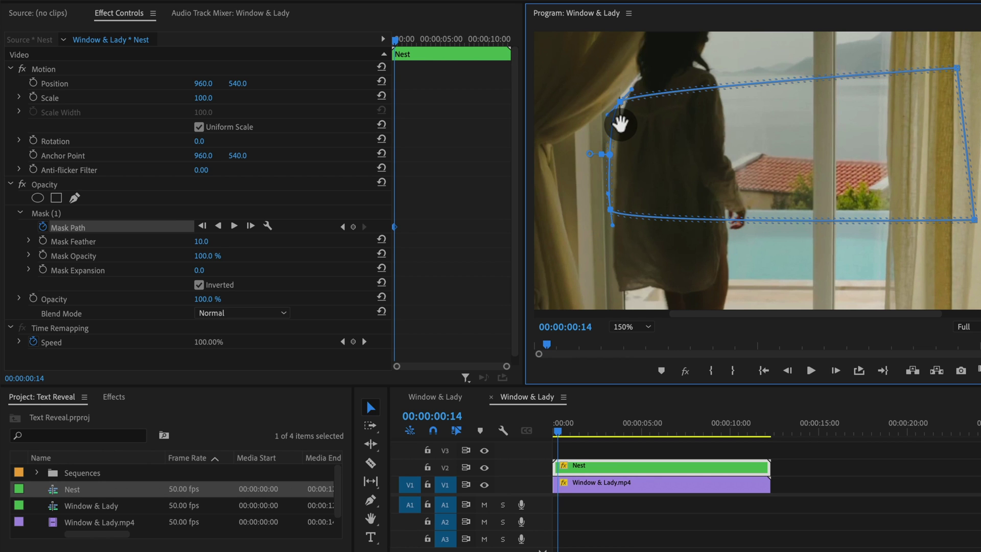
- Move the mask's left edge along the woman's back at 00:00:00:14, 00:00:00:15 and 00:00:00:17
left_click_drag(619, 103, 627, 102)
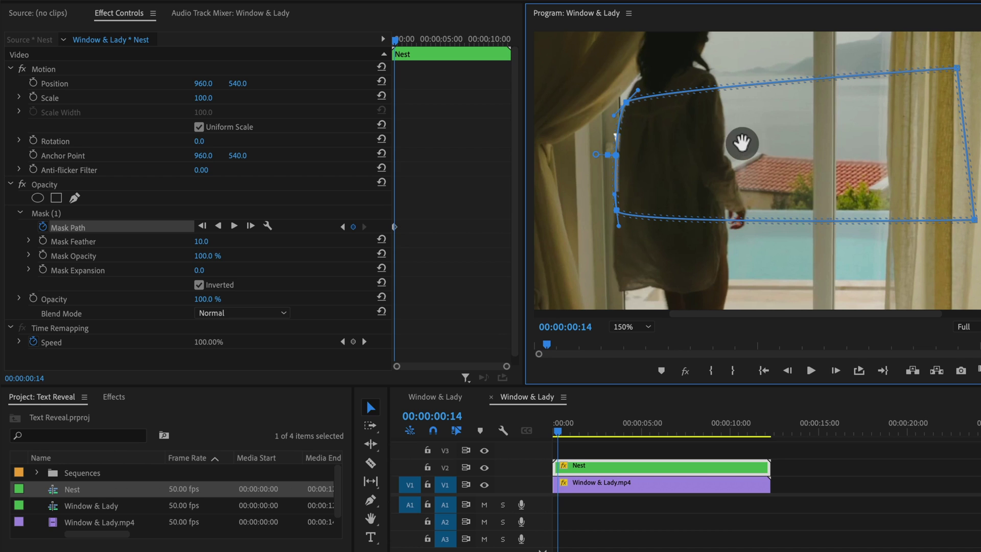
key("Right")
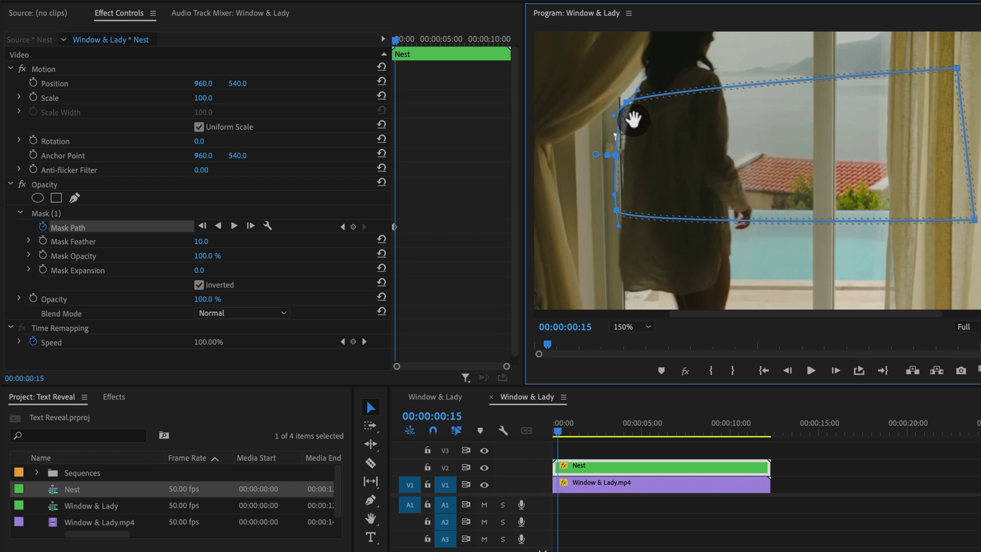
left_click_drag(625, 105, 633, 104)
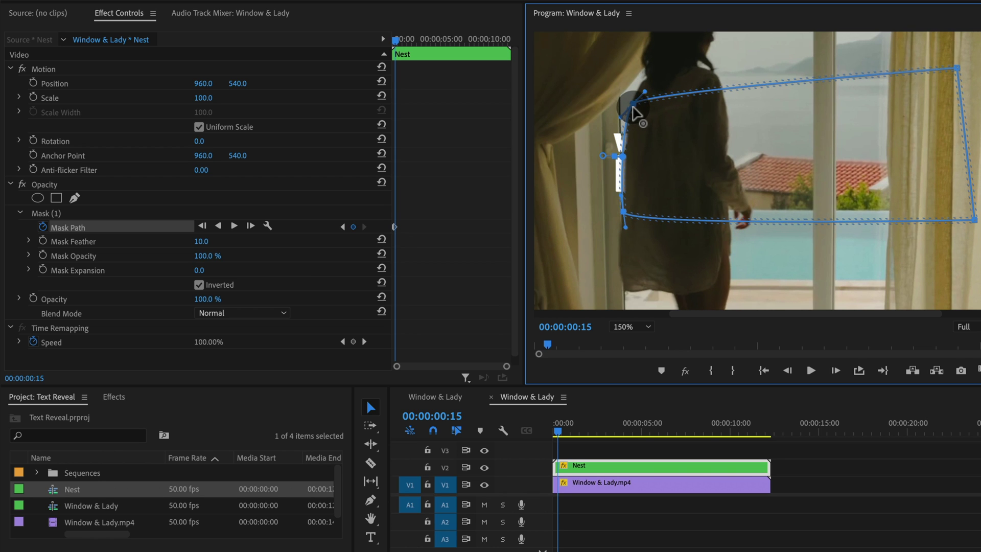
key("Right")
key("Right")
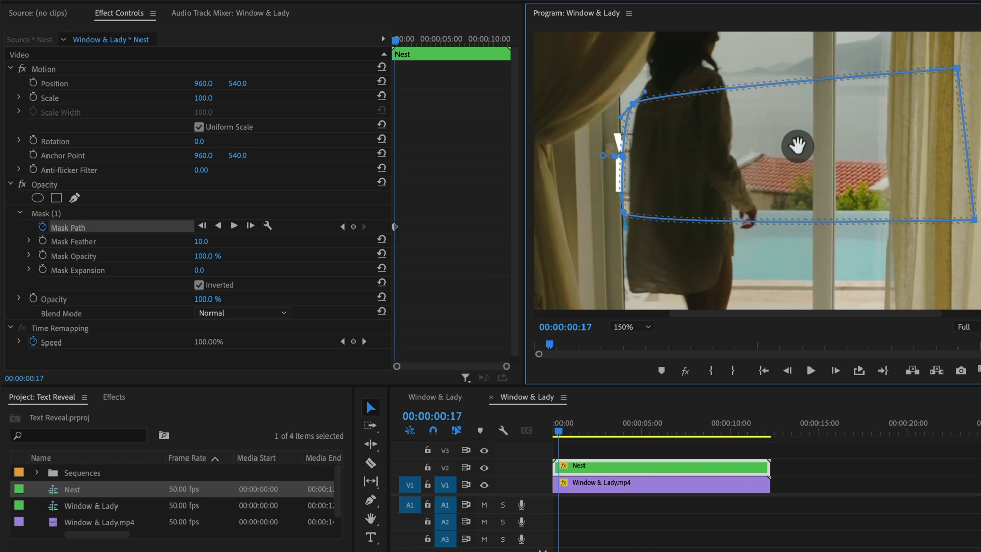
left_click_drag(632, 103, 639, 105)
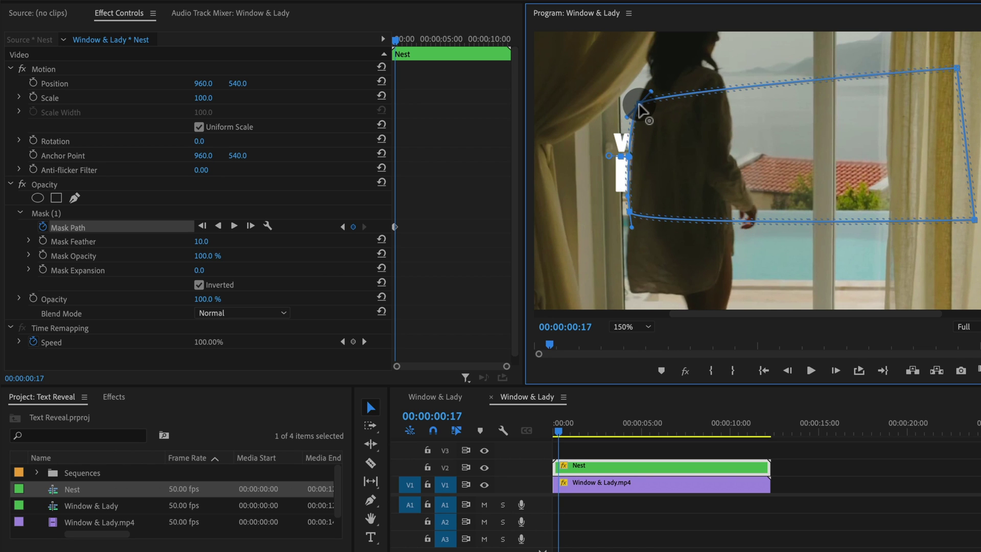
- Move the mask's left edge to the woman's back at 00:00:00:23 and adjust the curve at its lower-left point
key("Right")
key("Right")
key("Right")
key("Right")
key("Right")
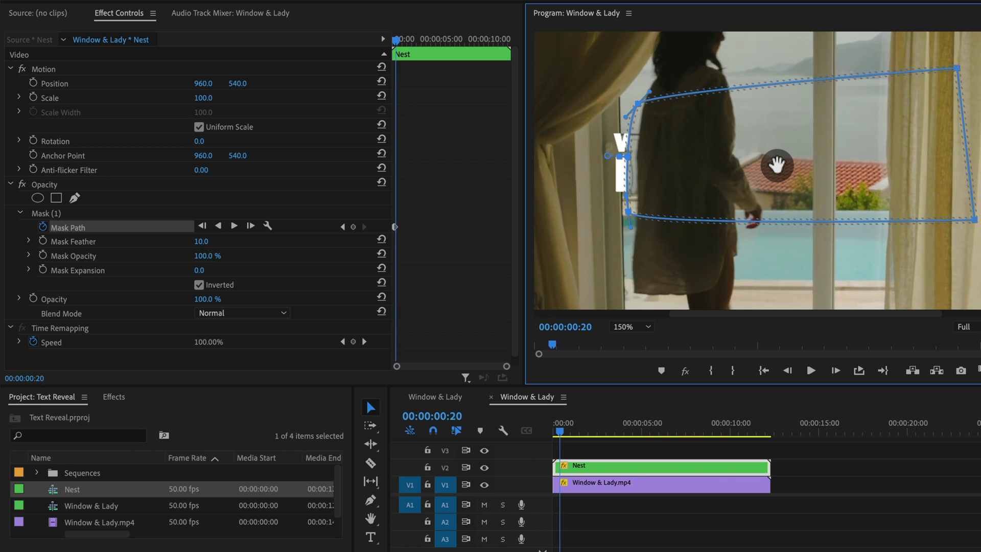
left_click_drag(637, 108, 660, 105)
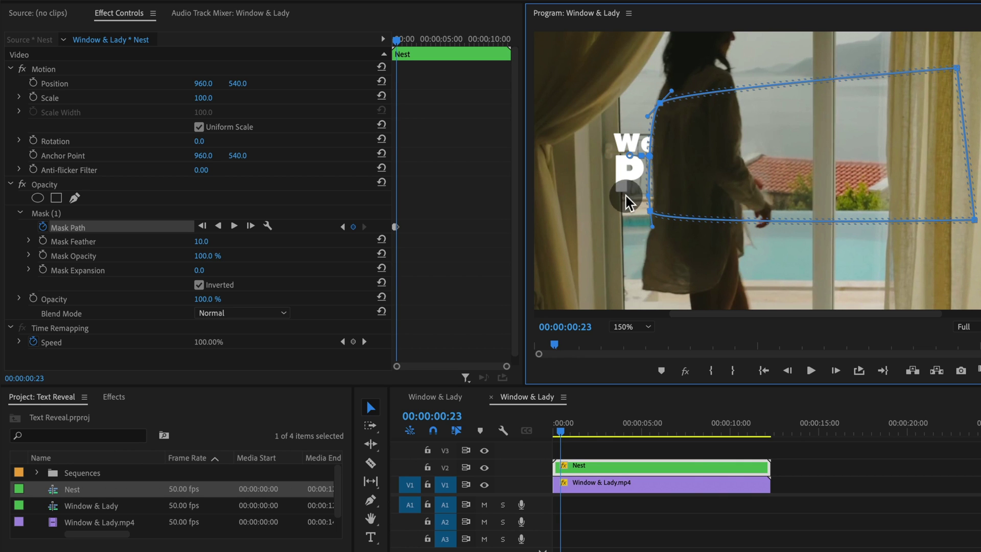
left_click(650, 204)
left_click_drag(649, 196, 654, 195)
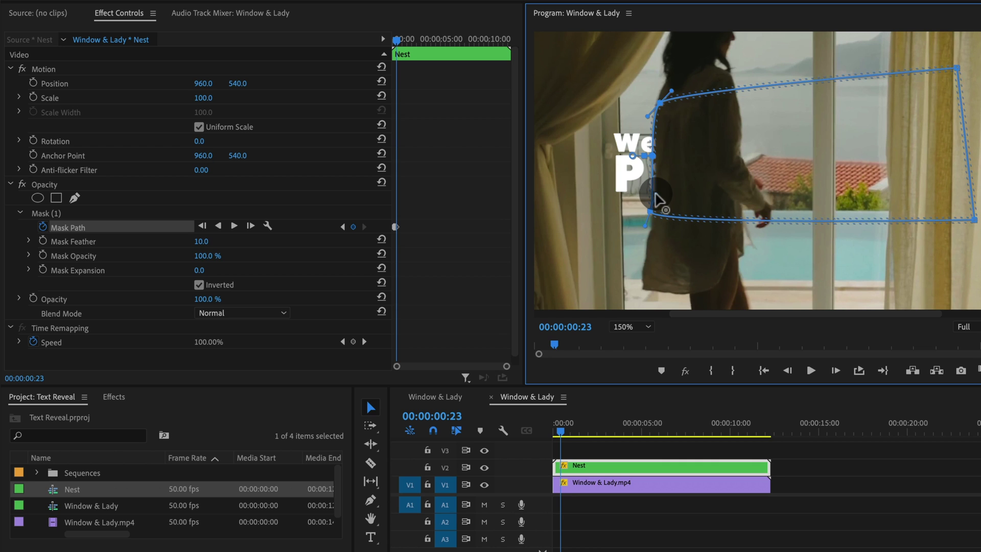
left_click(669, 73)
left_click_drag(656, 107, 660, 103)
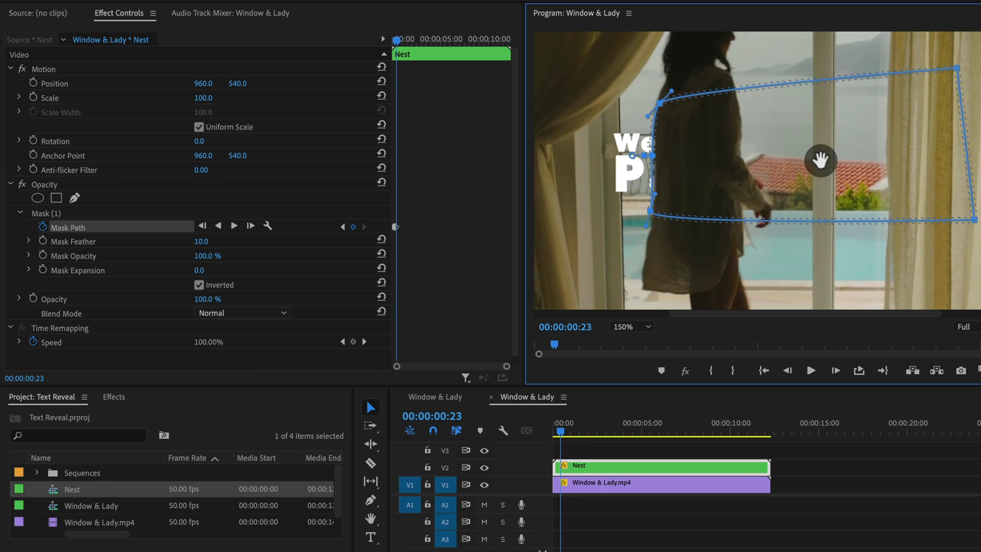
- Shift the mask's left edge onto the woman's back at 00:00:00:29 and again at 00:00:00:34
key("space")
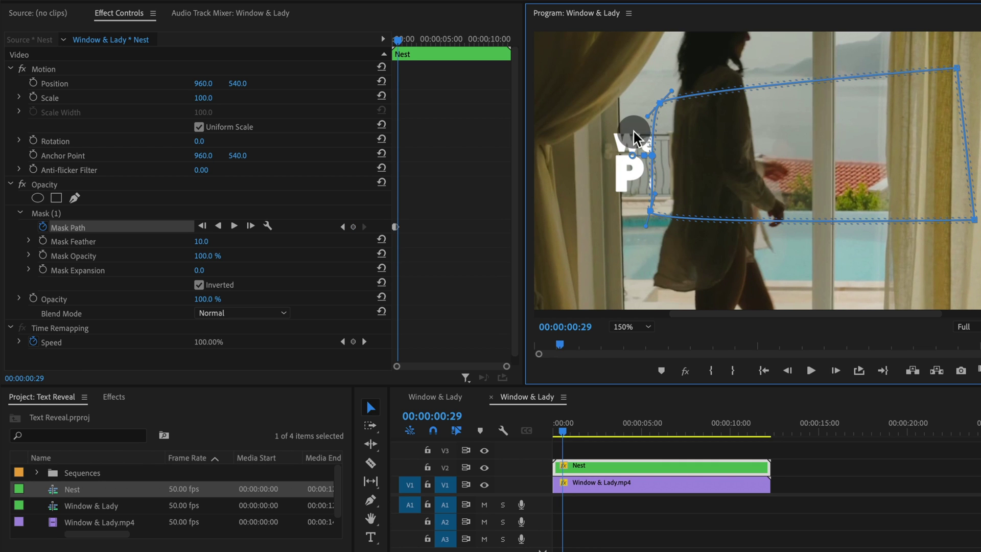
left_click_drag(653, 103, 675, 107)
key("Right")
key("Right")
key("Right")
key("Right")
key("Right")
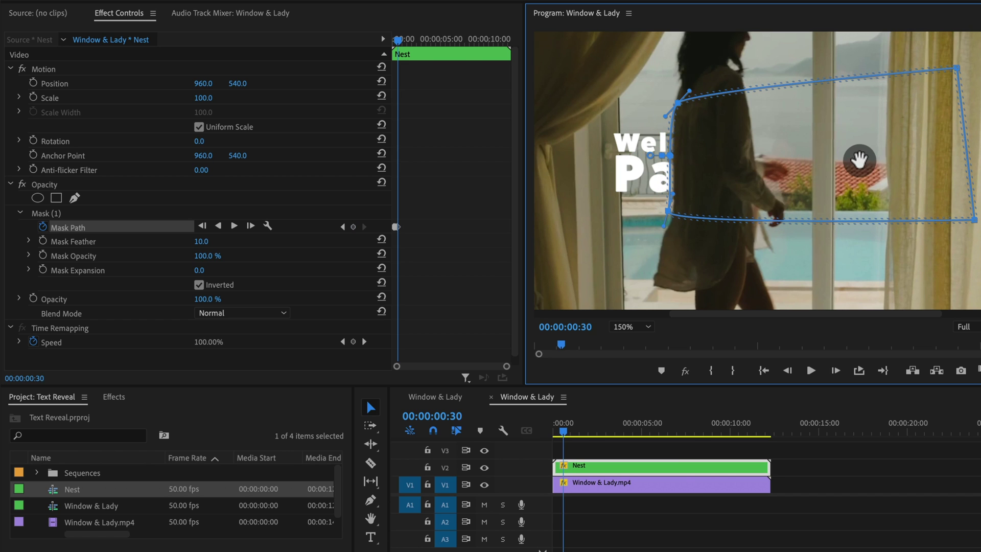
left_click_drag(681, 105, 693, 108)
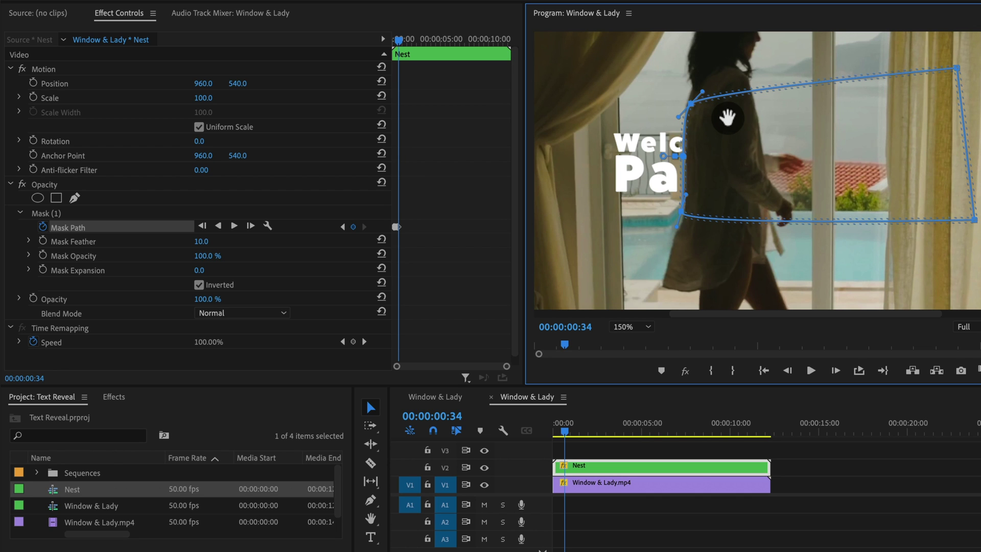
- Deselect the nest to view the reveal without the outline, then reselect Mask (1) and its two left-hand points
left_click(602, 443)
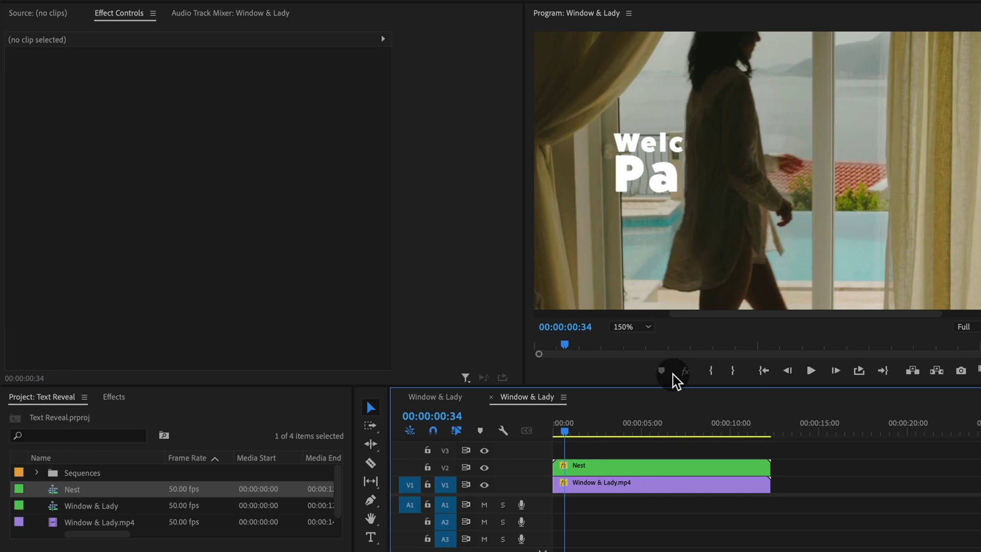
left_click(574, 466)
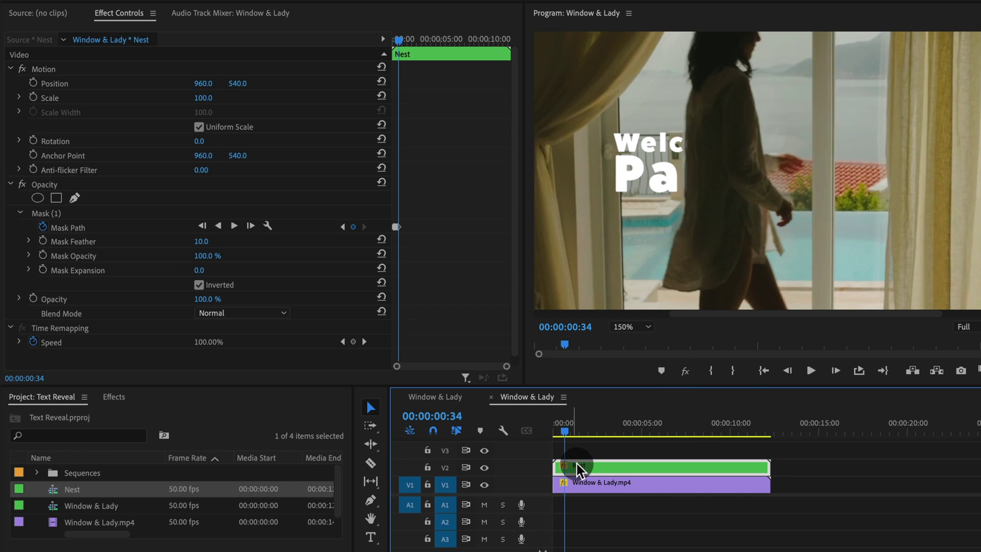
left_click(50, 213)
left_click(646, 77)
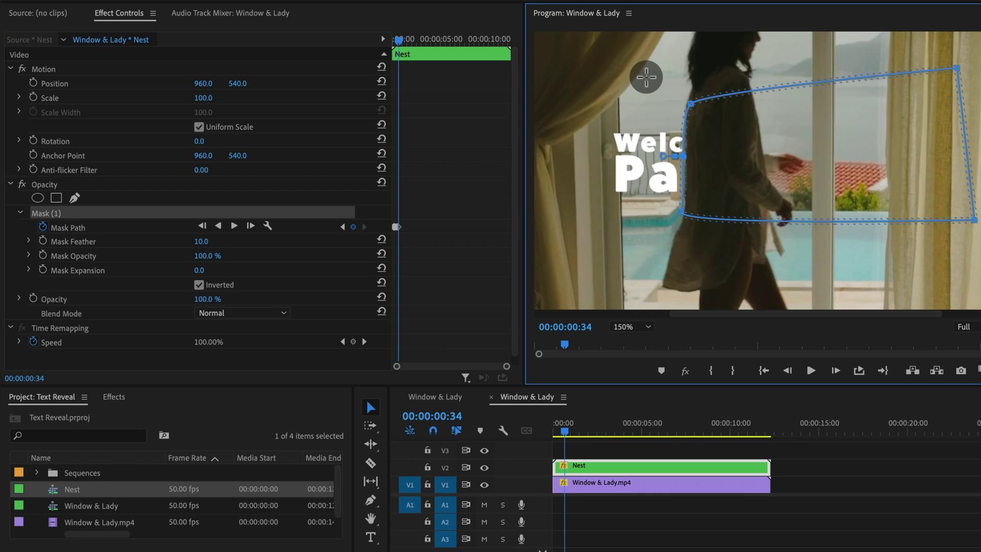
left_click_drag(646, 77, 701, 296)
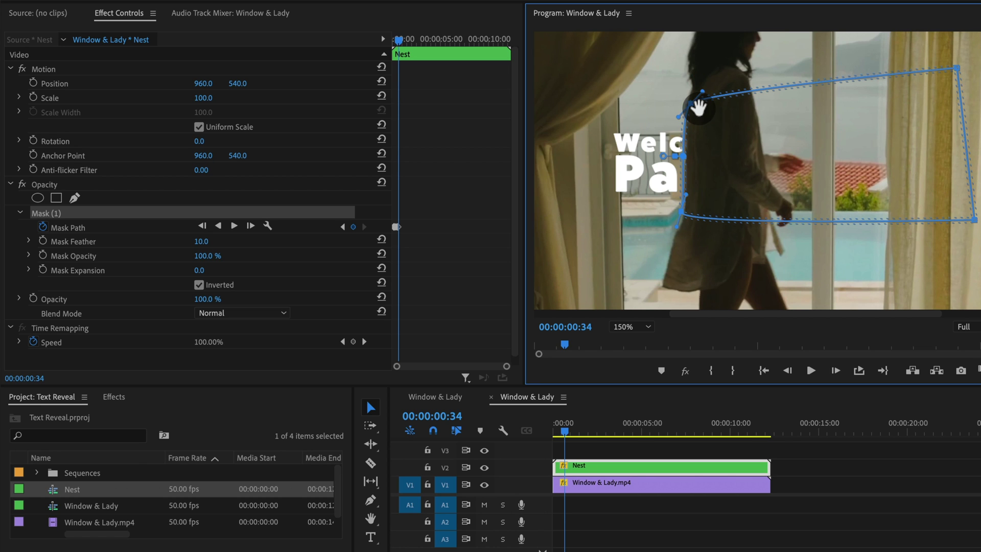
- Keep the mask's left edge on the woman's back from 00:00:00:38 to 00:00:01:03, reshaping its two left points at the last frame
key("Right")
key("Right")
key("Right")
key("Right")
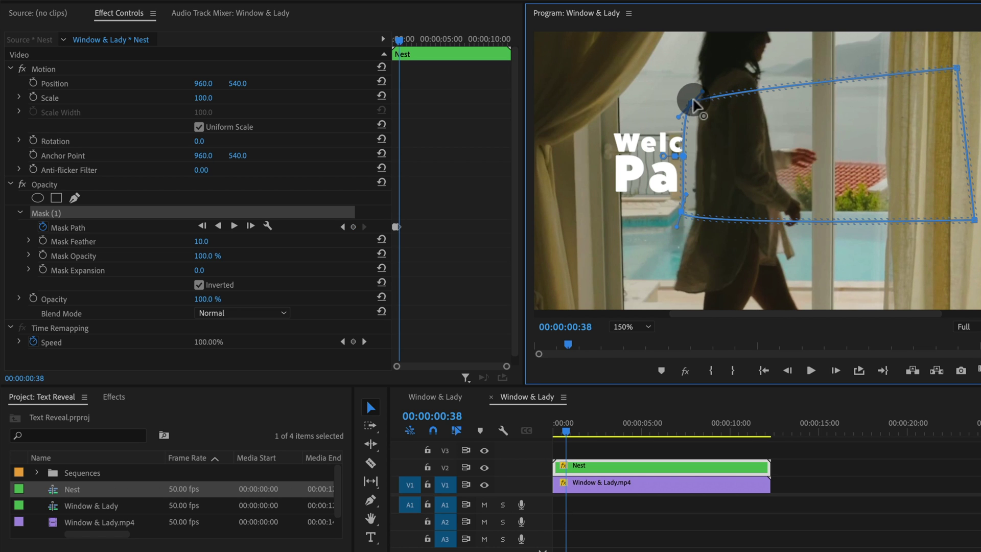
left_click_drag(691, 103, 742, 109)
key("Right")
key("Right")
key("Right")
key("Right")
key("Right")
key("Right")
key("Right")
key("Right")
key("Right")
key("Right")
key("Right")
key("Right")
key("Right")
key("Right")
key("Right")
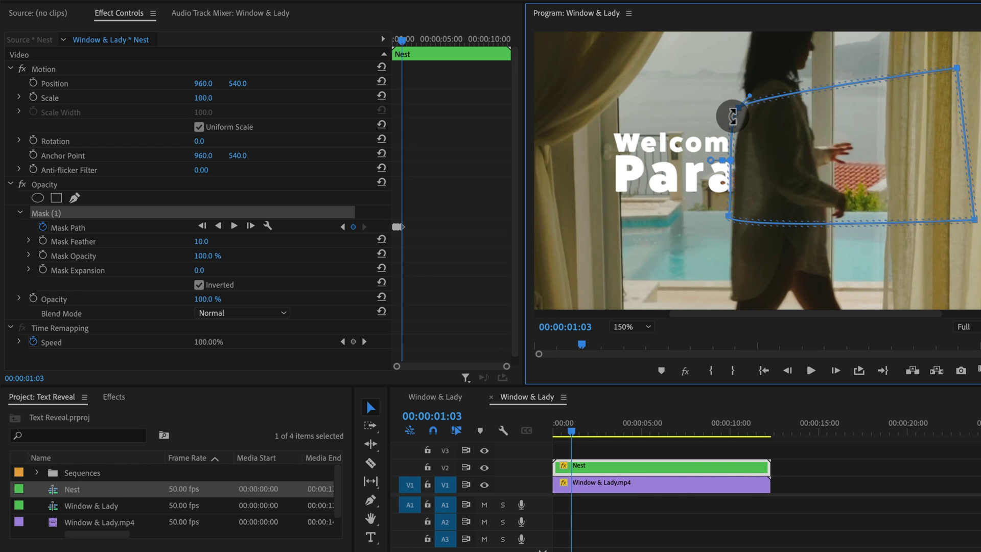
mouse_move(740, 110)
left_mouse_down()
mouse_move(752, 81)
mouse_move(736, 121)
left_mouse_up()
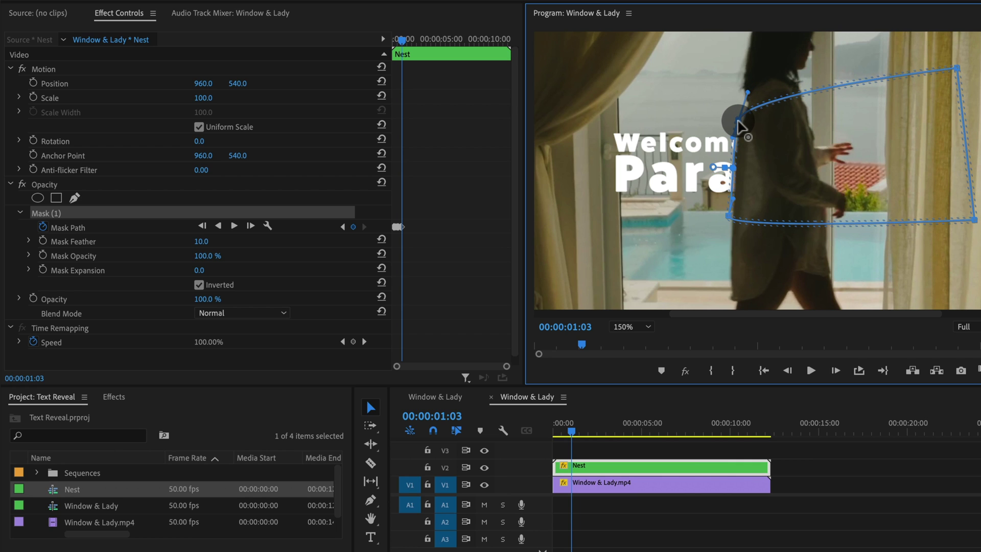
left_click(731, 218)
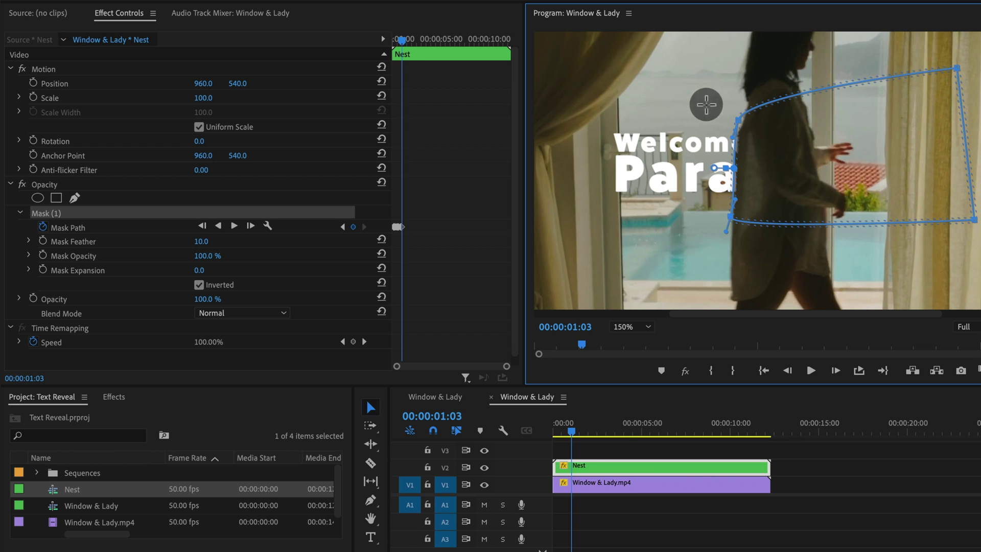
- Move the mask's left edge to follow the woman's back at 00:00:01:09 and 00:00:01:14
key("Right")
key("Right")
key("Right")
key("Right")
key("Right")
key("Right")
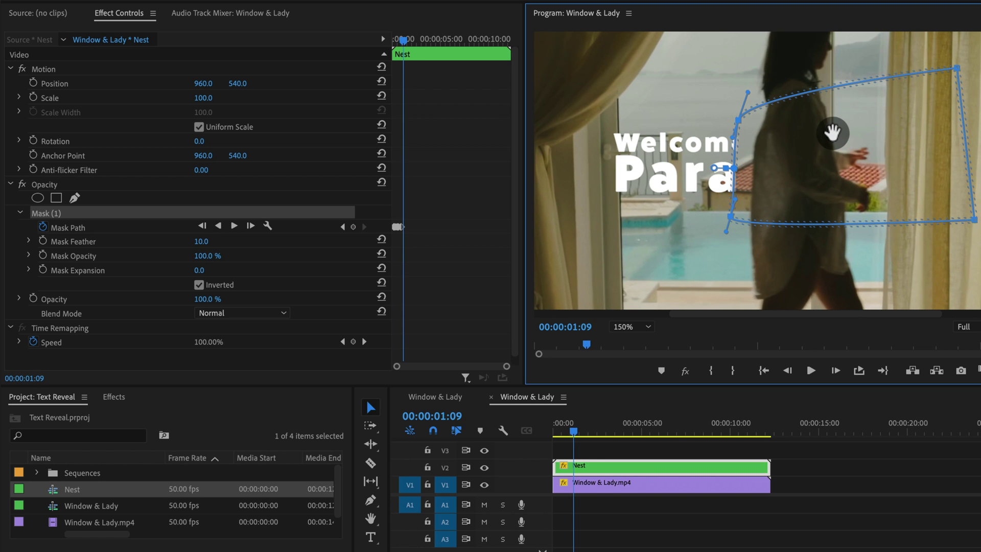
left_click_drag(737, 121, 756, 121)
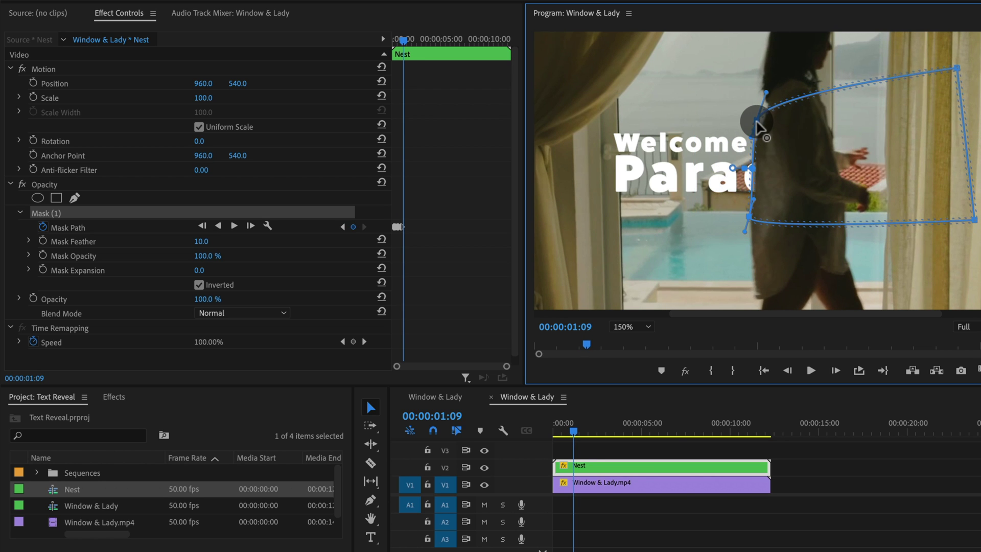
key("Right")
key("Right")
key("Right")
key("Right")
key("Right")
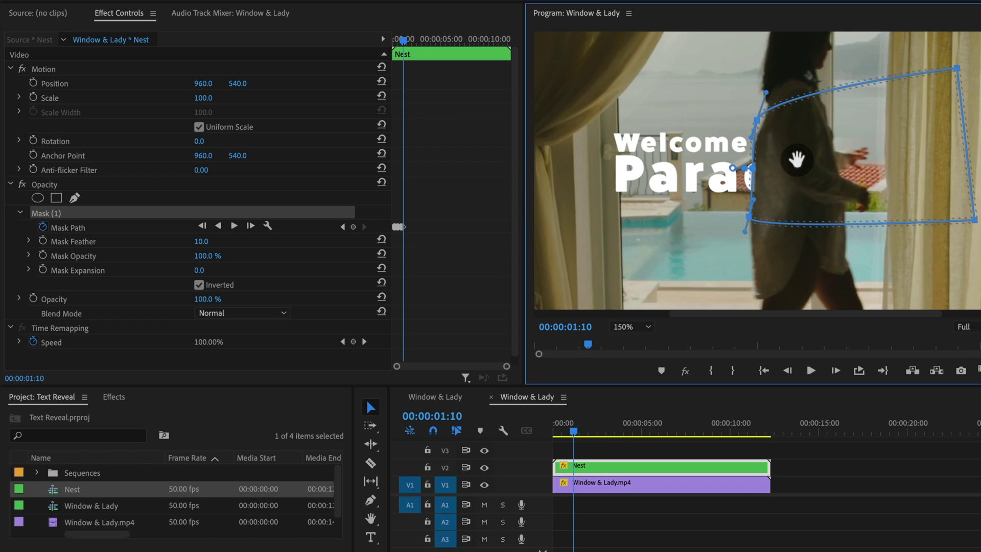
left_click_drag(756, 120, 769, 121)
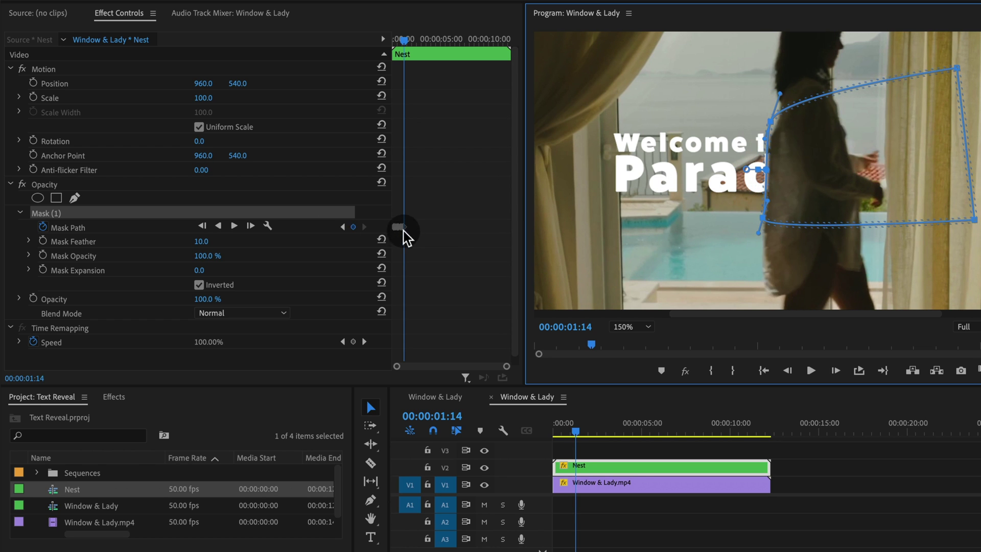
- Keyframe the mask's left edge along the woman's back from 00:00:01:22 to 00:00:02:03, uncovering the whole title
key("Right")
key("Right")
key("Right")
key("Right")
key("Right")
key("Right")
key("Right")
key("Right")
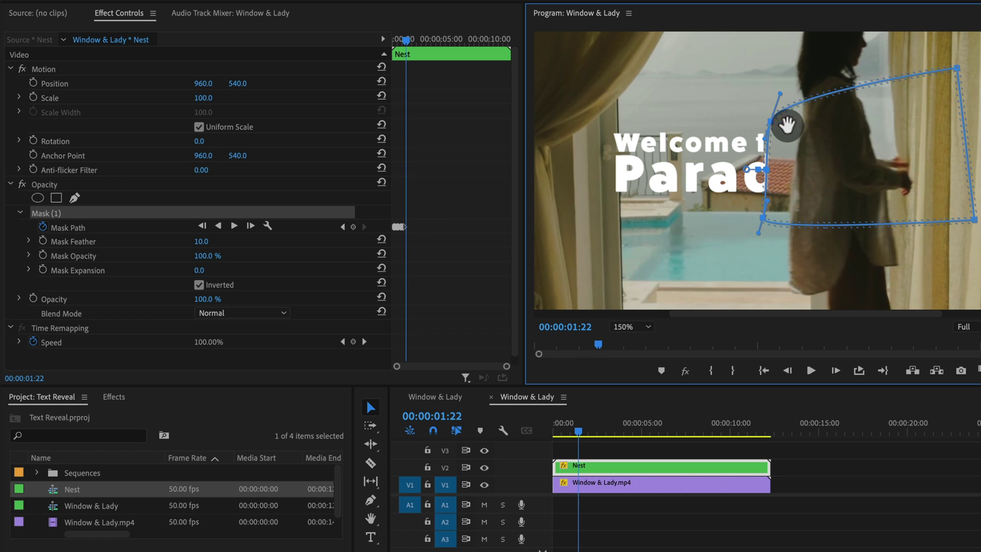
left_click(771, 123)
left_click_drag(771, 121, 879, 126)
key("Right")
key("Right")
key("Right")
key("Right")
key("Right")
key("Right")
key("Right")
key("Right")
key("Right")
key("Right")
key("Right")
key("Right")
key("Right")
key("Right")
key("Right")
key("Right")
key("Right")
key("Right")
key("Right")
key("Right")
key("Right")
key("Right")
key("Right")
key("Right")
key("Right")
key("Right")
key("Right")
key("Right")
key("Right")
key("Right")
key("Right")
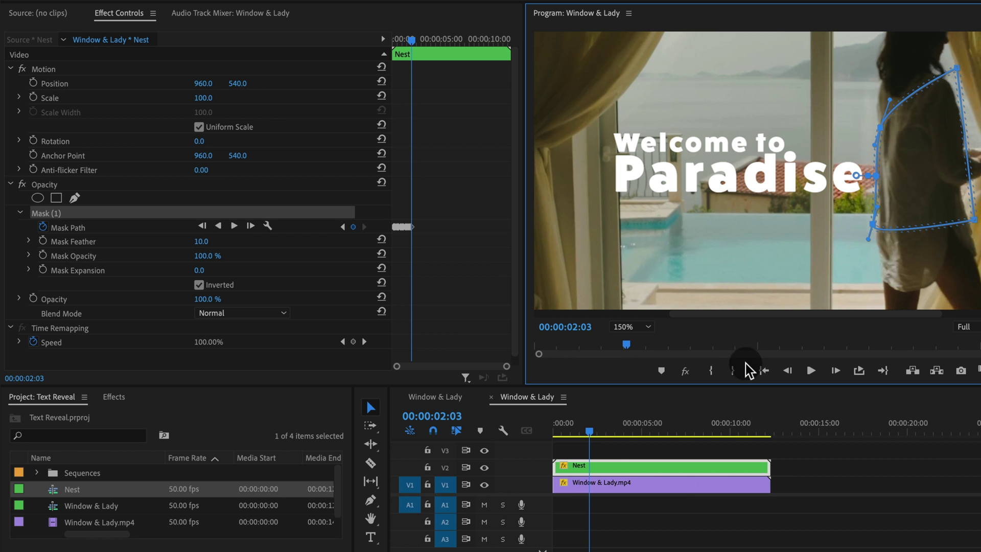
- Play the sequence from the start with nothing selected to examine the text reveal
left_click_drag(592, 434, 535, 434)
left_click(602, 444)
key("space")
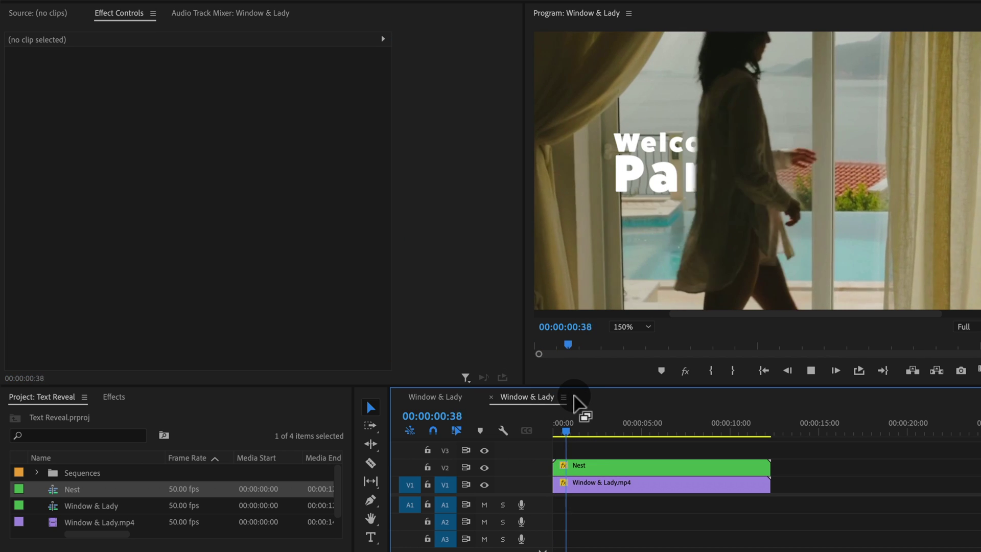
key("d")
- Select the nest's Mask Path at the 00:00:00:14 keyframe and nudge the mask's left edge slightly outward
left_click_drag(568, 427, 557, 432)
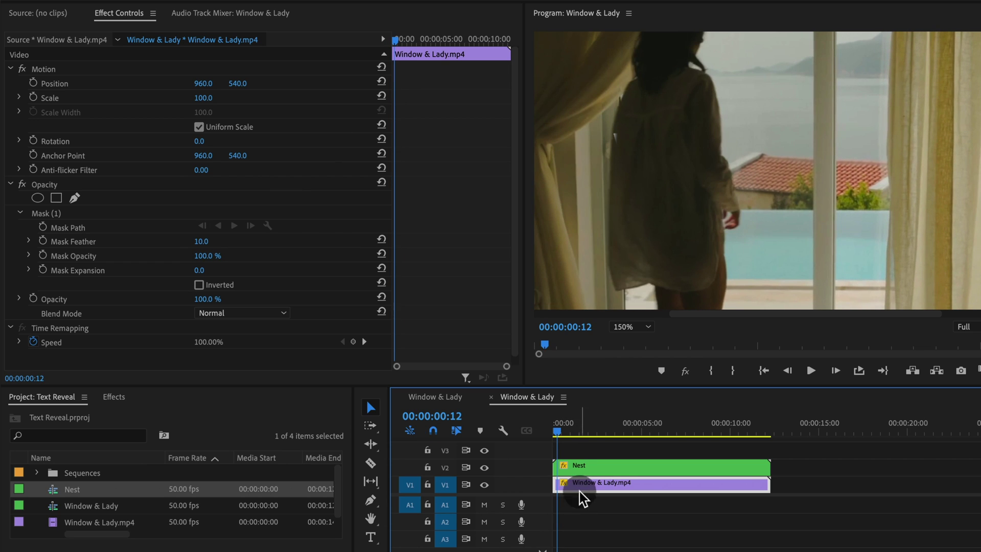
left_click(587, 468)
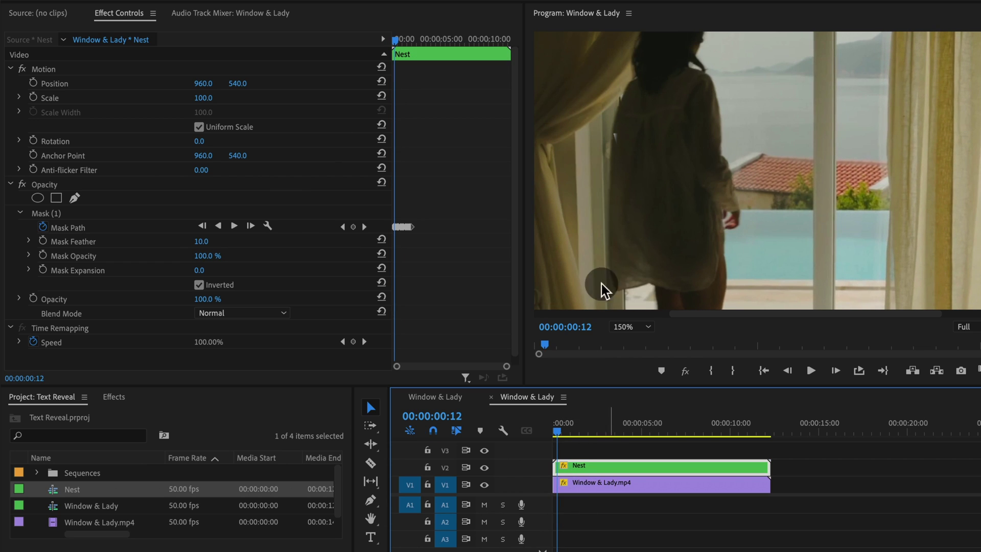
left_click(364, 226)
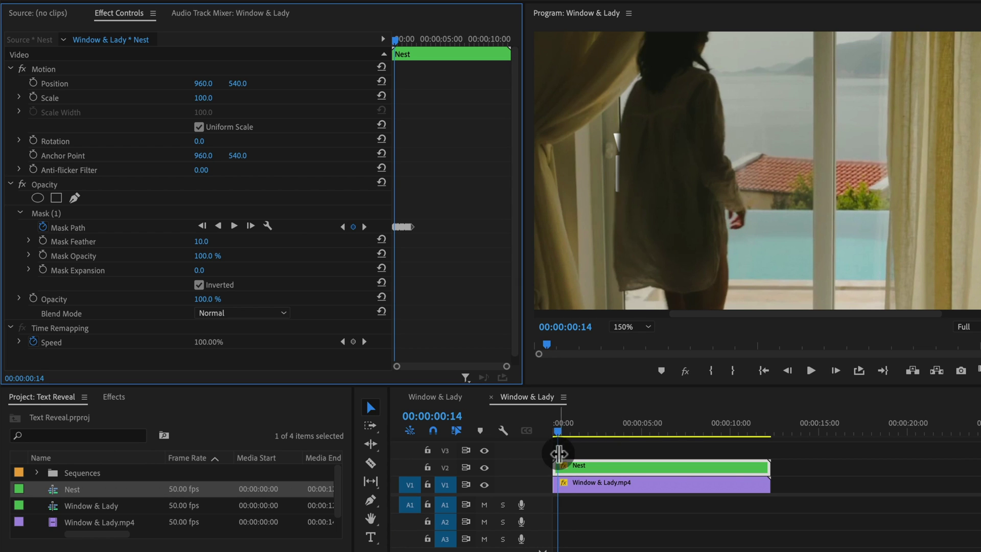
left_click(67, 227)
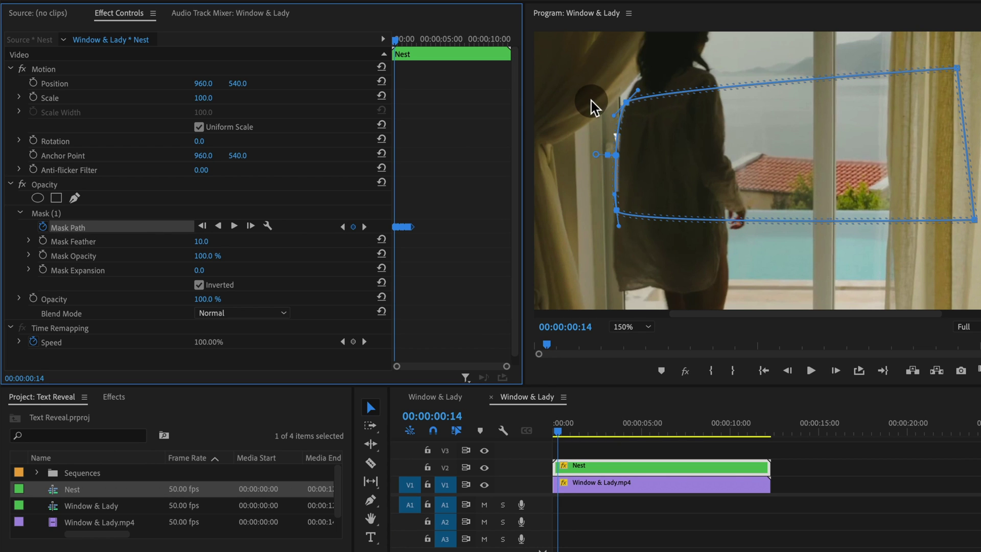
left_click_drag(630, 106, 627, 106)
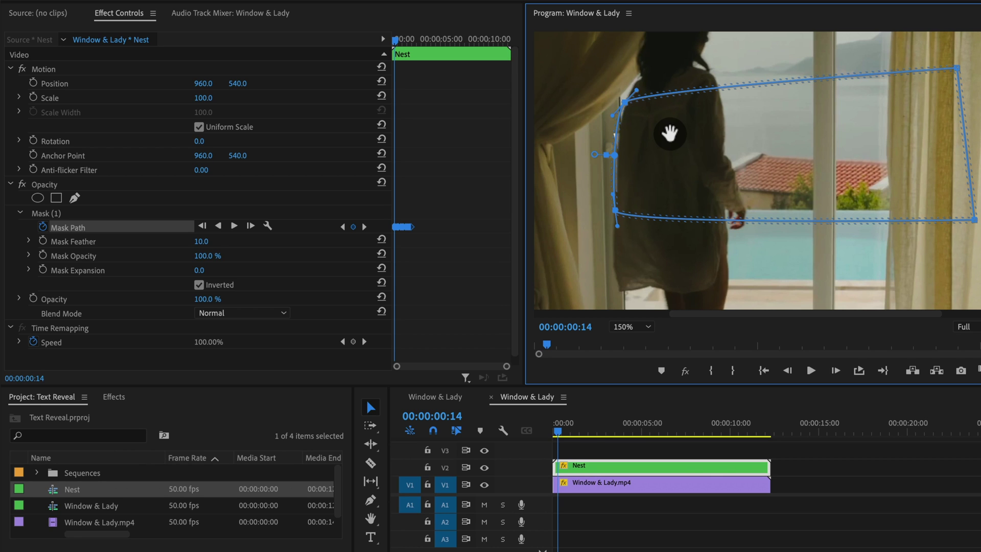
- Step frame by frame between 00:00:00:11 and 00:00:00:16 to check the mask's left edge against the woman's back
key("Left")
key("Left")
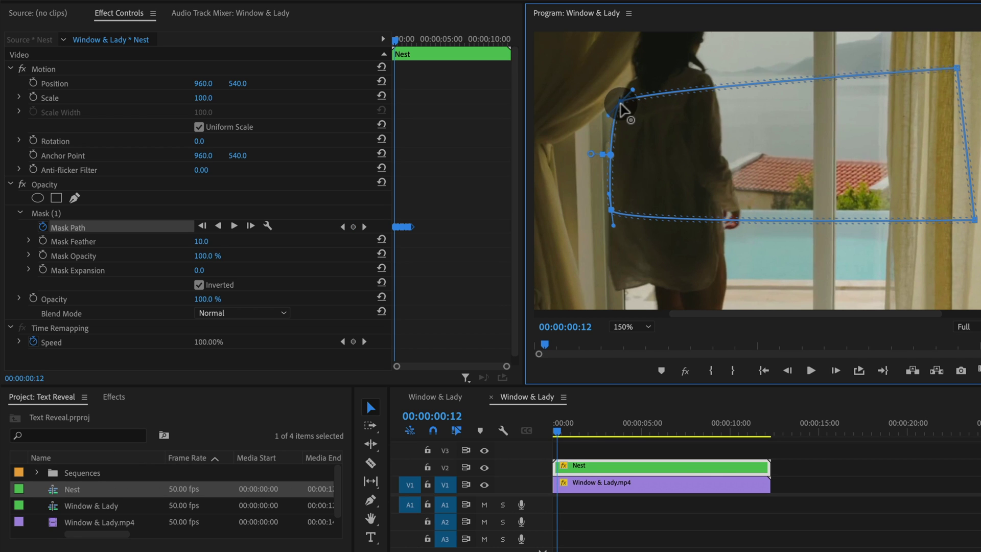
key("Right")
key("Right")
key("Right")
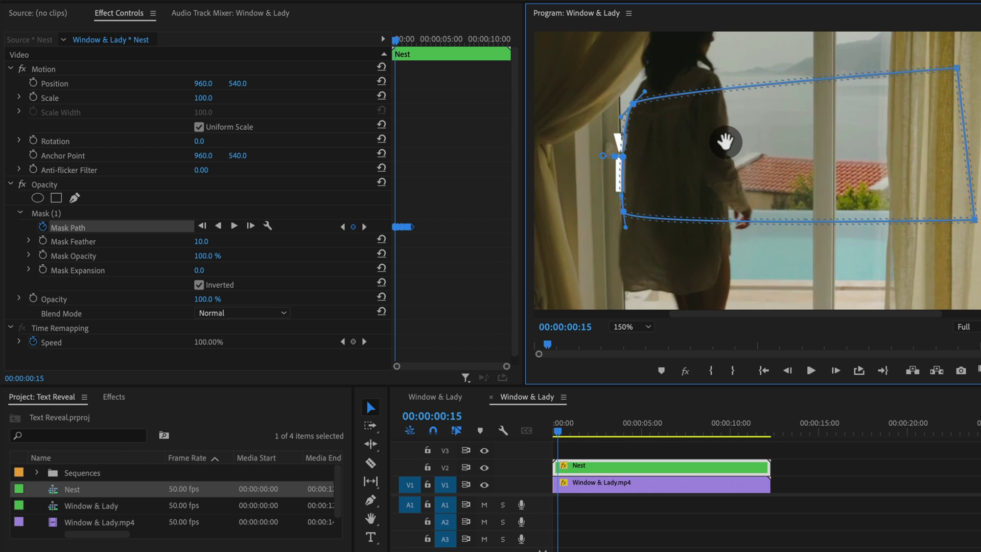
key("Left")
key("Left")
key("Left")
key("Left")
key("Right")
key("Right")
key("Right")
key("Right")
key("Right")
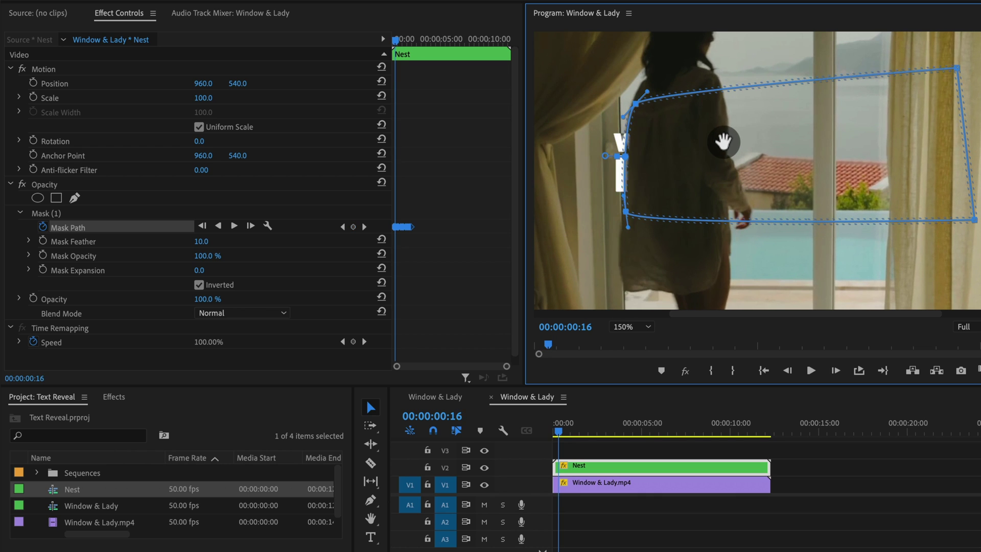
- Set the Mask Feather of the nest's opacity mask to 5
key("Right")
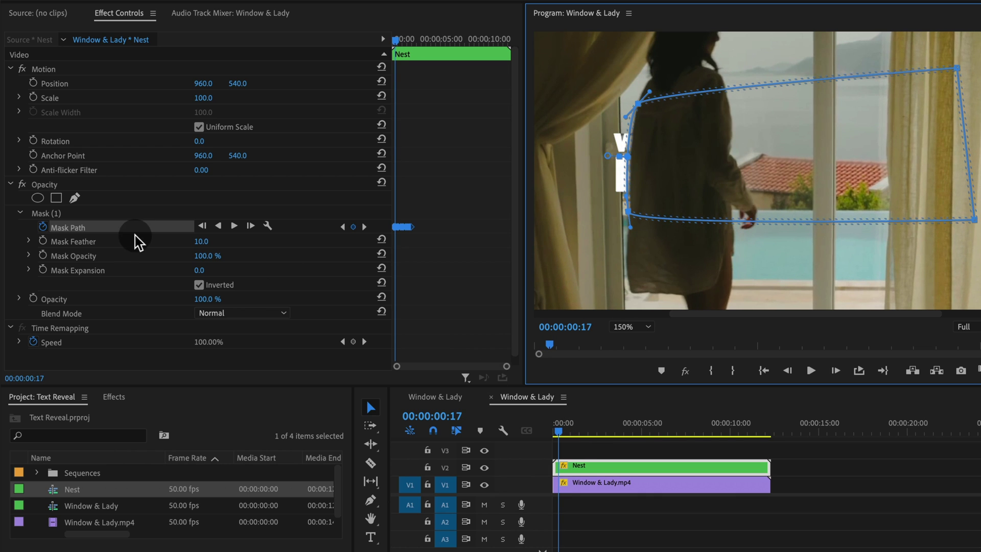
left_click(211, 241)
type("5")
key("Return")
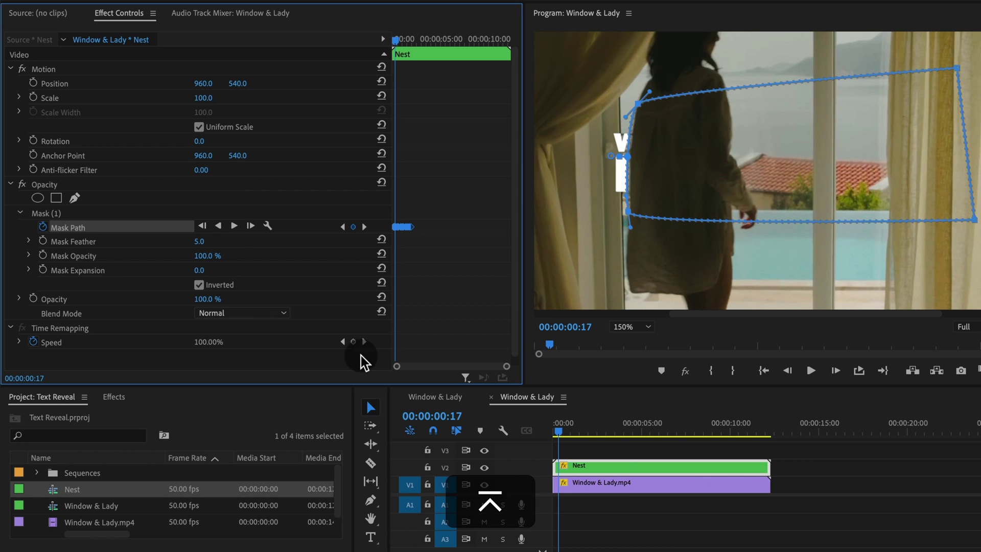
- Play the sequence repeatedly from the start to examine the text reveal with the sharper mask edge
left_click(616, 449)
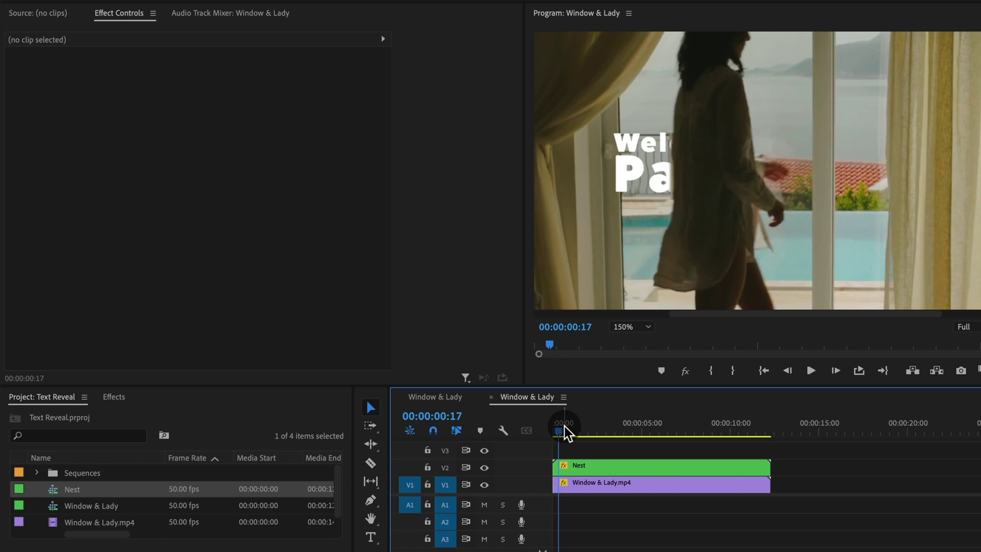
left_click_drag(565, 432, 491, 428)
key("space")
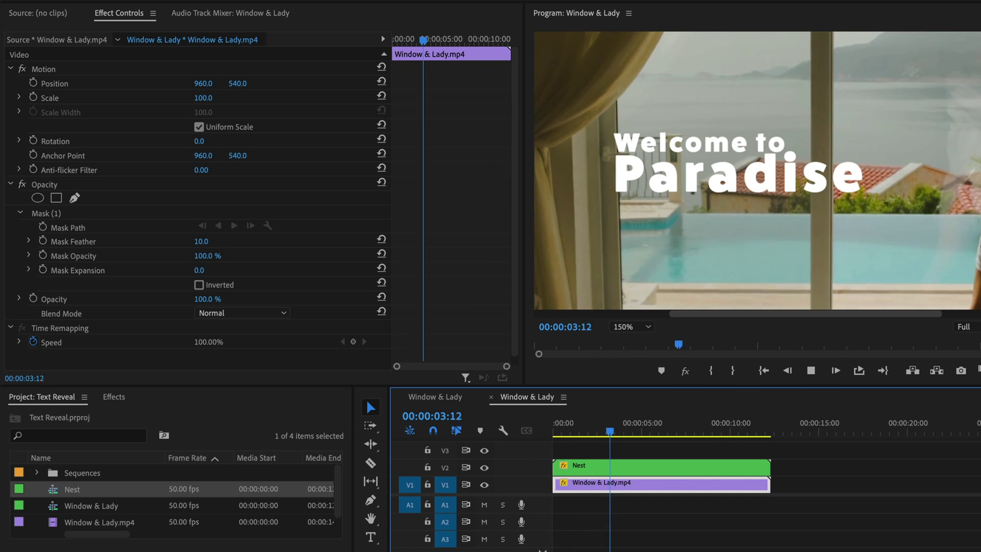
left_click_drag(571, 431, 473, 434)
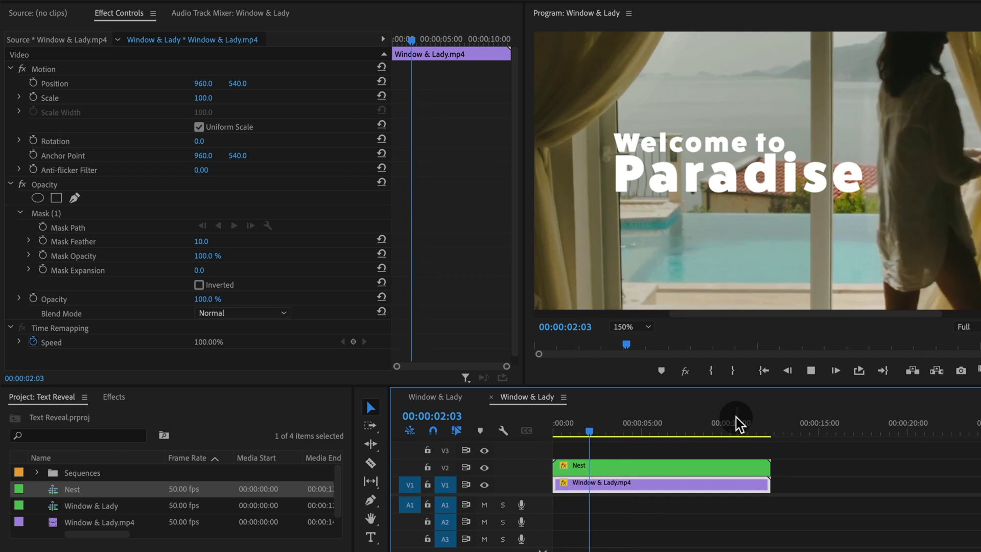
key("space")
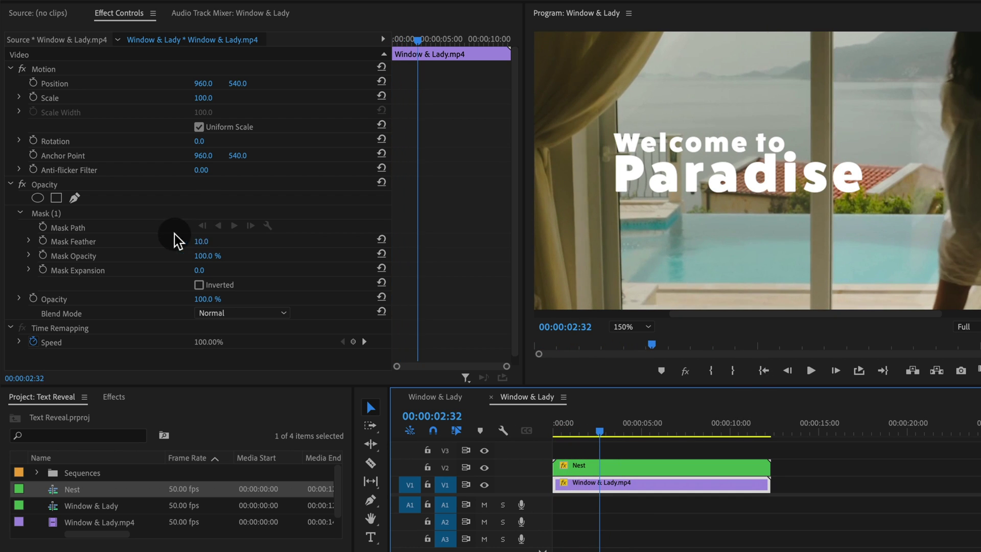
left_click_drag(556, 424, 454, 425)
key("space")
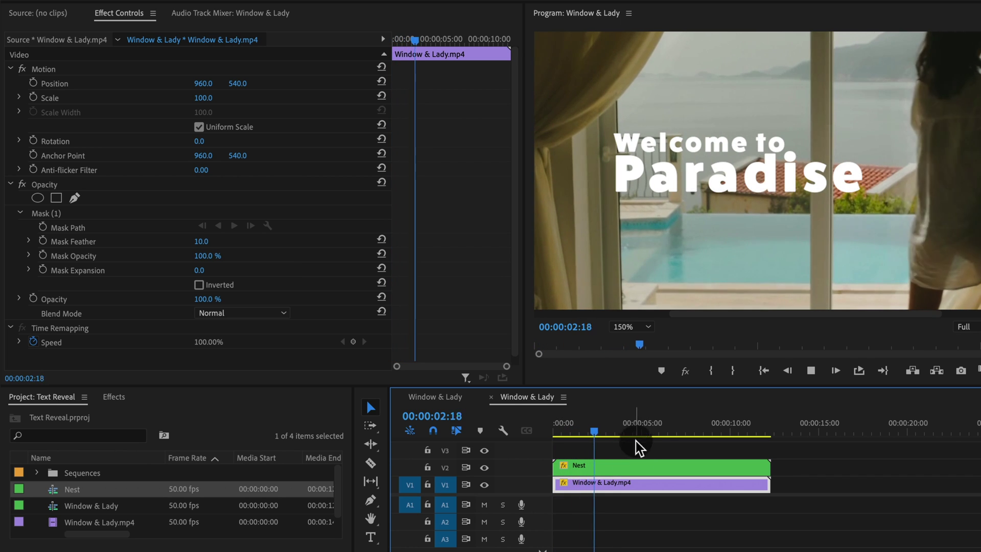
left_click(617, 471)
left_click_drag(611, 425, 449, 434)
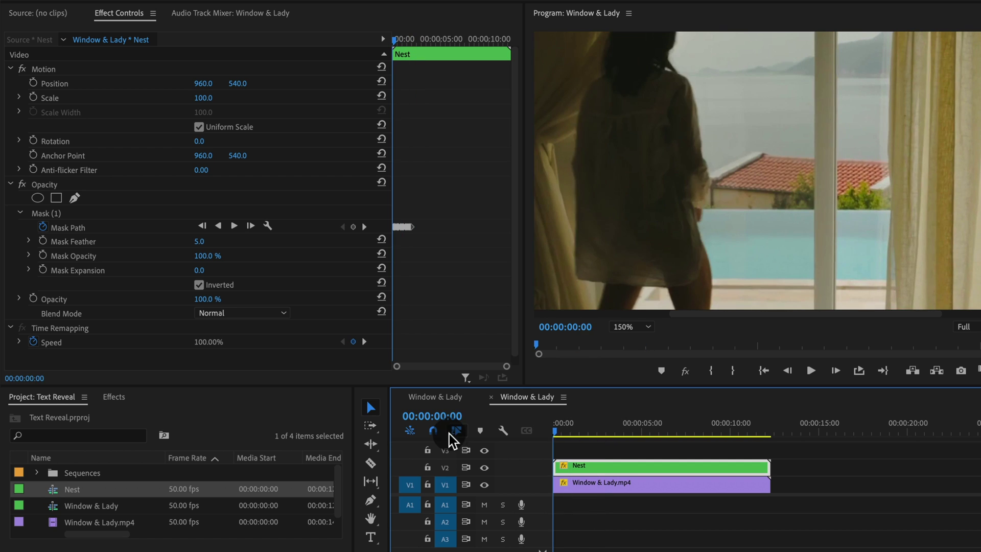
key("space")
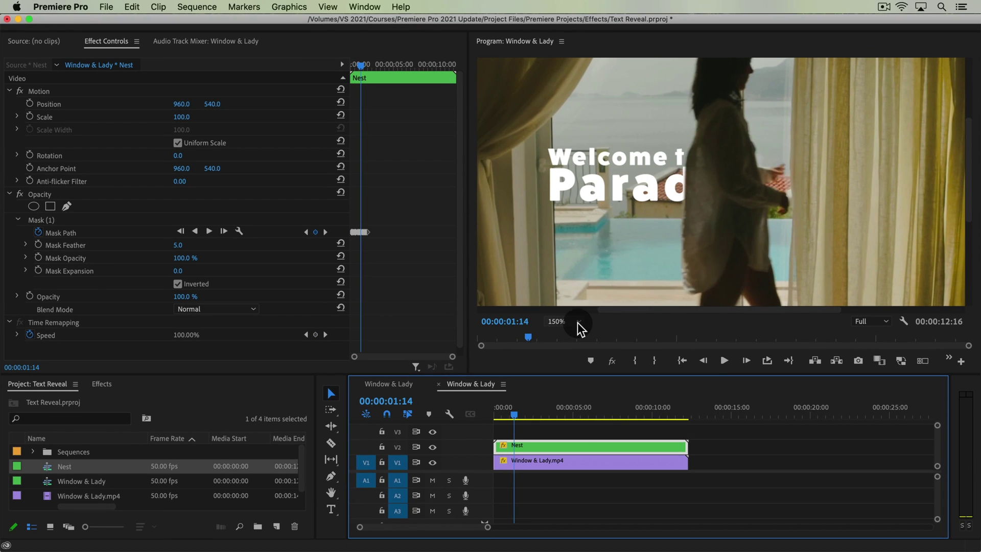
- Set the program preview zoom to Fit and replay the reveal from the start
left_click(579, 322)
left_click(565, 331)
key("Home")
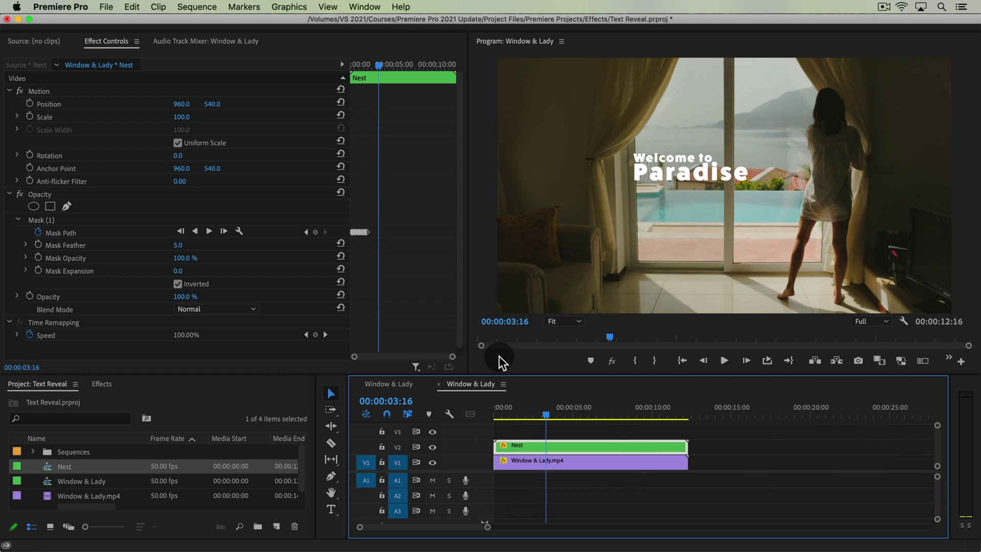
- Open the nested title sequence, select the words "Welcome to" for editing and display their Essential Graphics edit settings
double_click(518, 448)
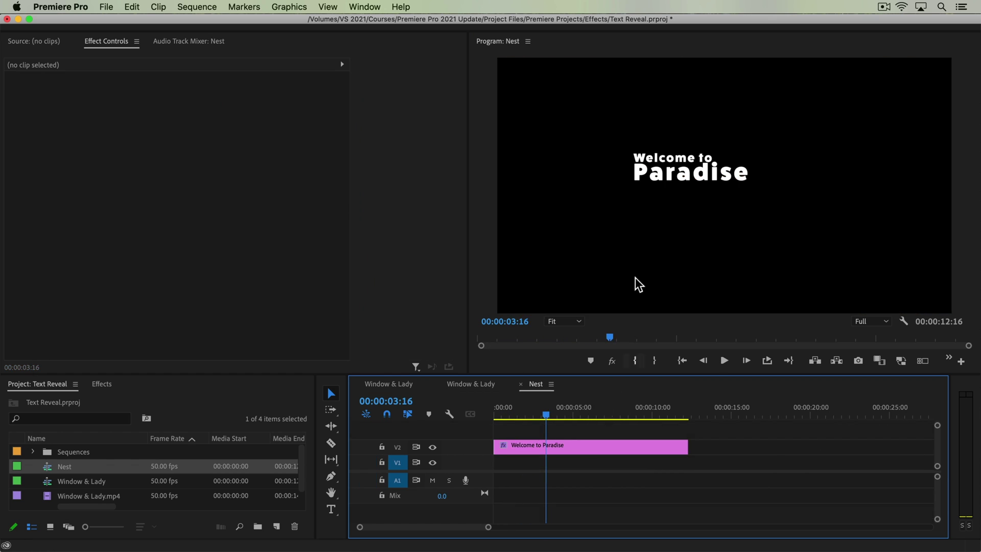
double_click(701, 159)
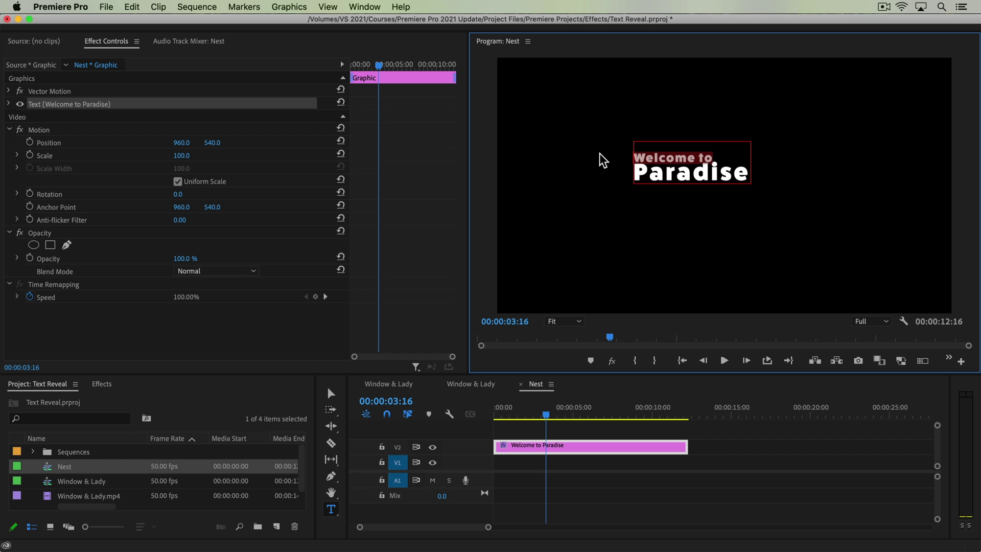
left_click(364, 7)
mouse_move(381, 22)
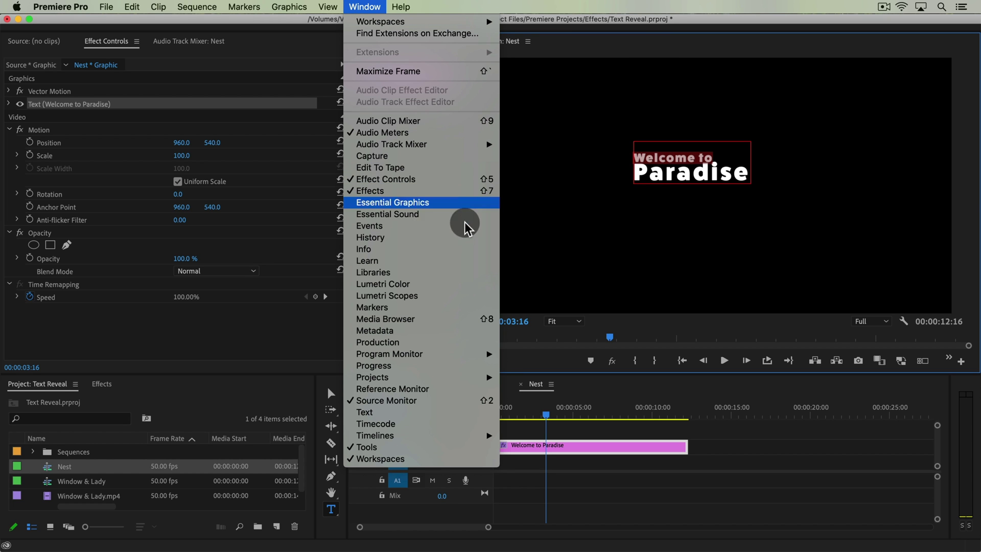
left_click(404, 203)
left_click(851, 70)
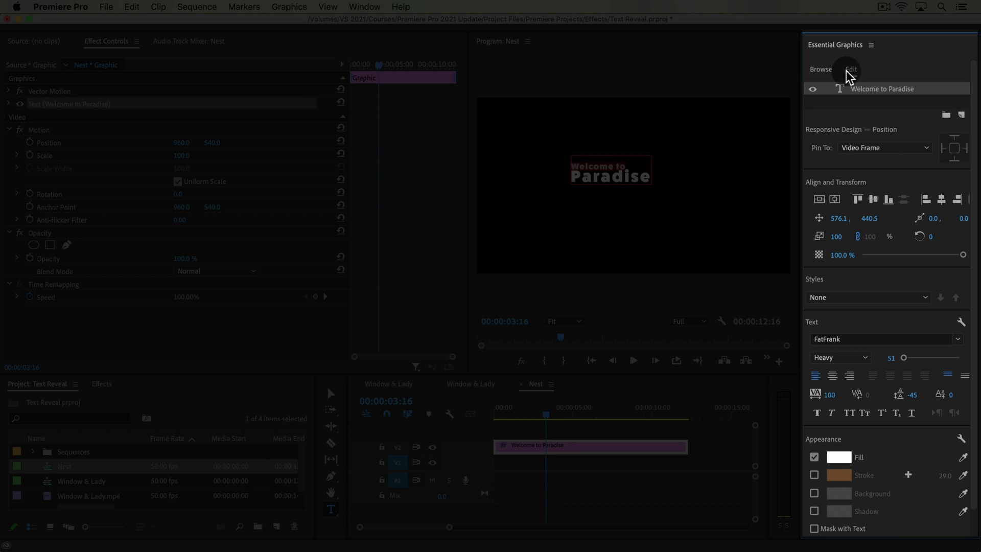
- Change the font of the "Welcome to" line to Courier and finish the text edit
left_click(947, 340)
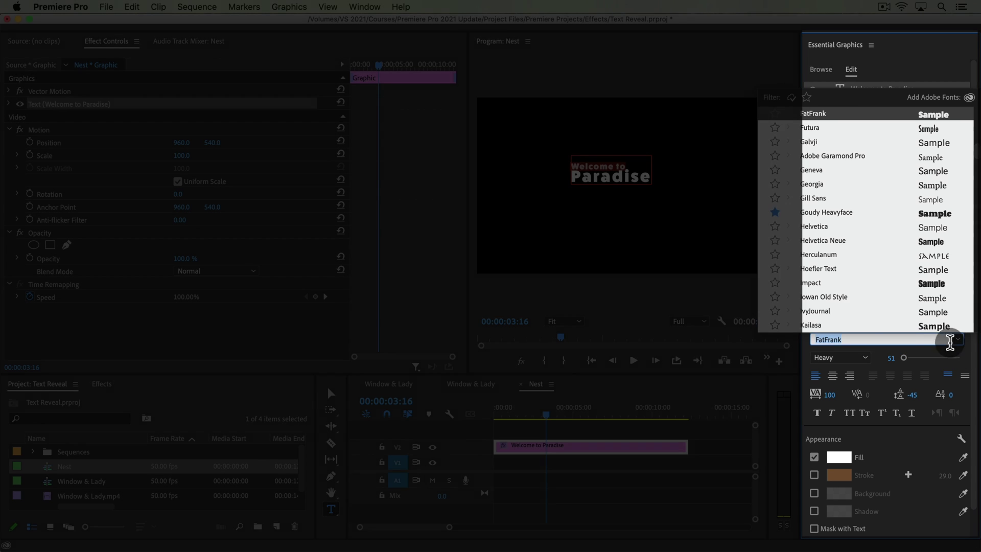
scroll(839, 149, "up", 4)
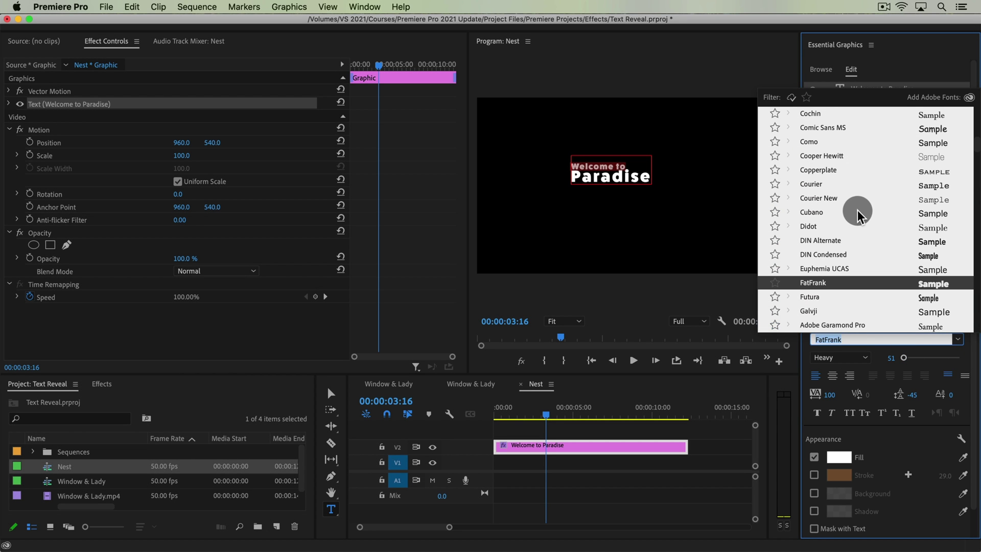
left_click(846, 185)
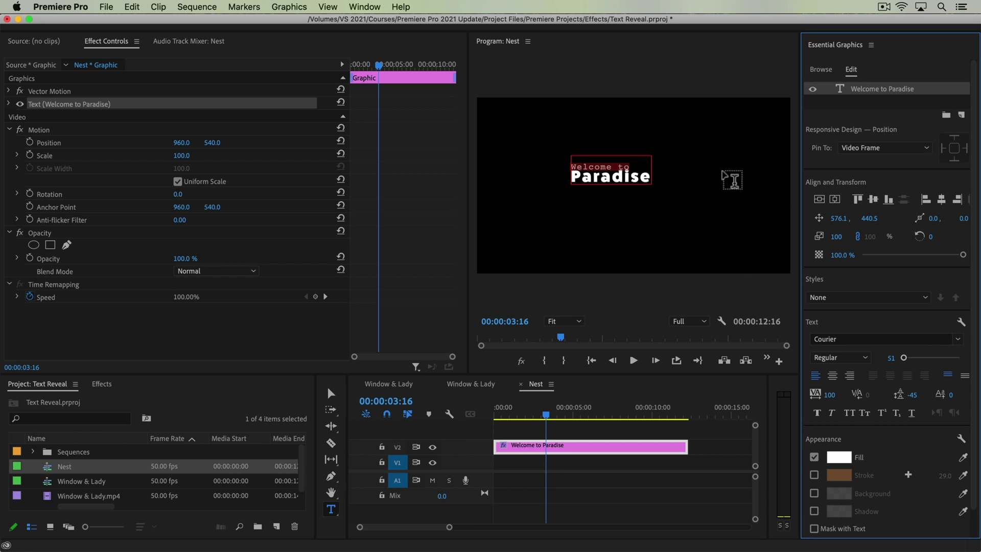
left_click(331, 393)
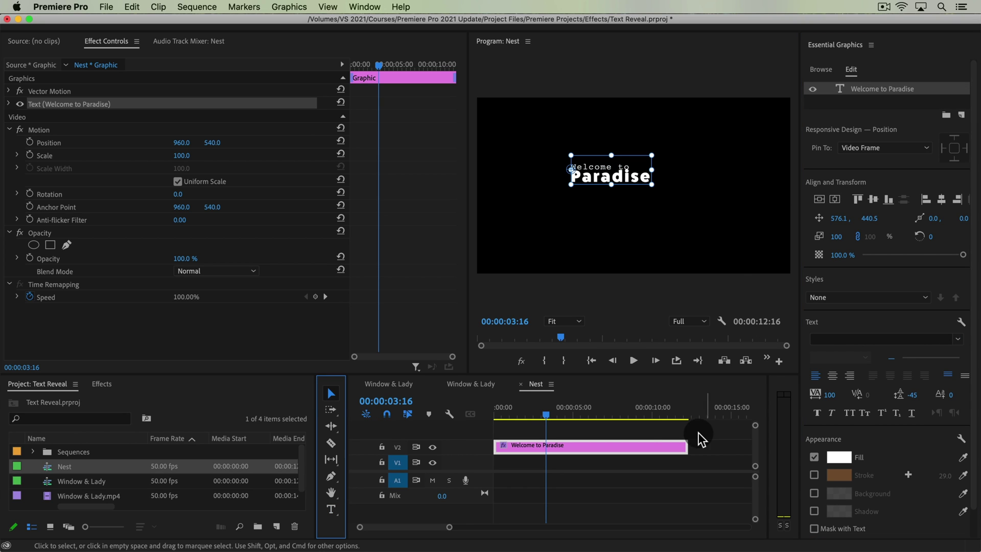
- Select the "Welcome to" line again, set its font size to 55 and deselect the title
left_click(626, 149)
key("t")
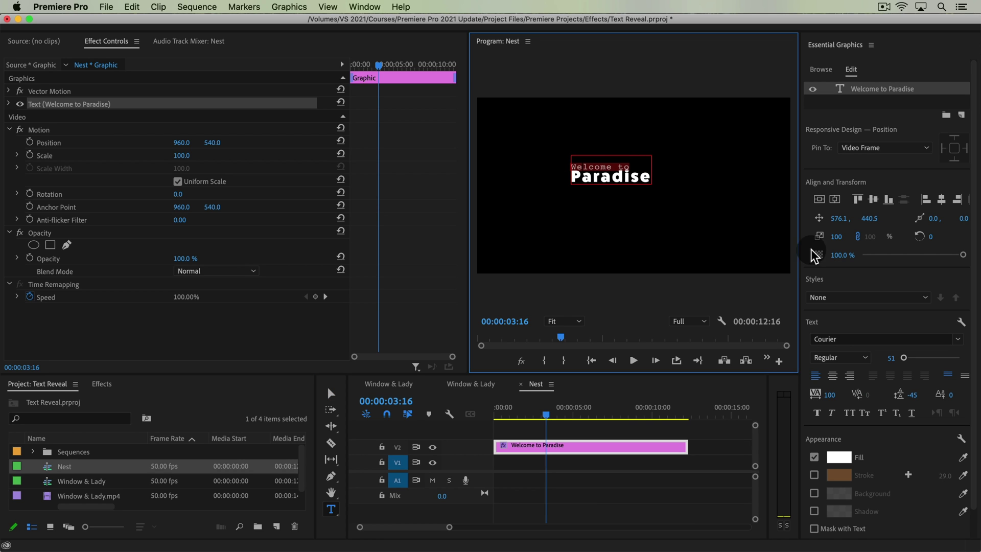
left_click_drag(907, 361, 904, 363)
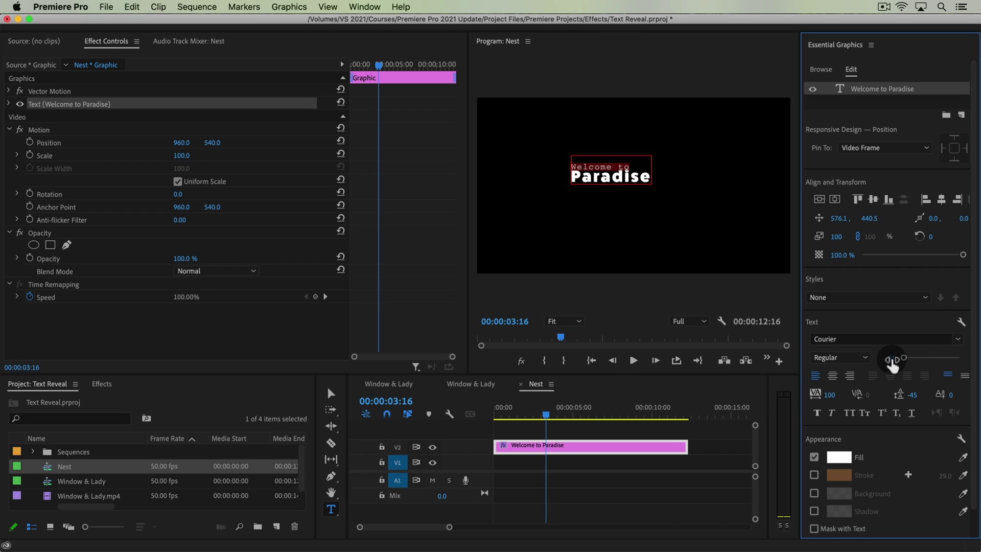
left_click(600, 433)
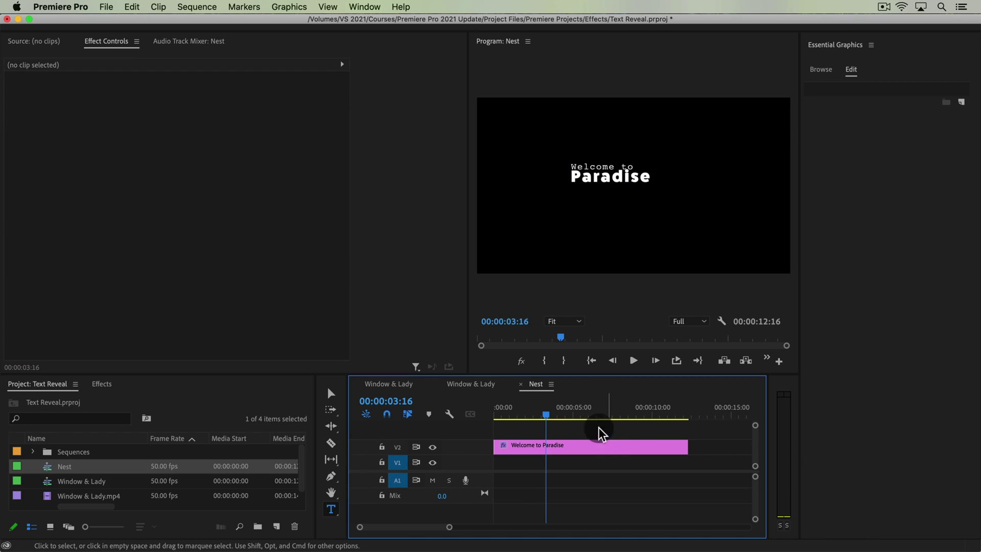
- Play the Window & Lady sequence and select the nest's mask to check that the reveal works with the restyled title
left_click(467, 385)
left_click_drag(534, 415, 491, 426)
key("space")
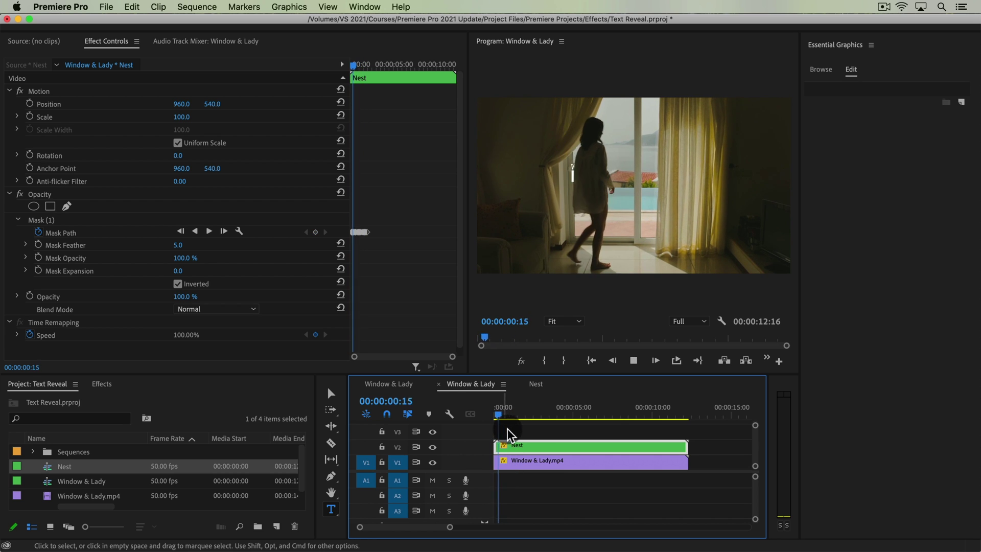
left_click(582, 430)
left_click(574, 447)
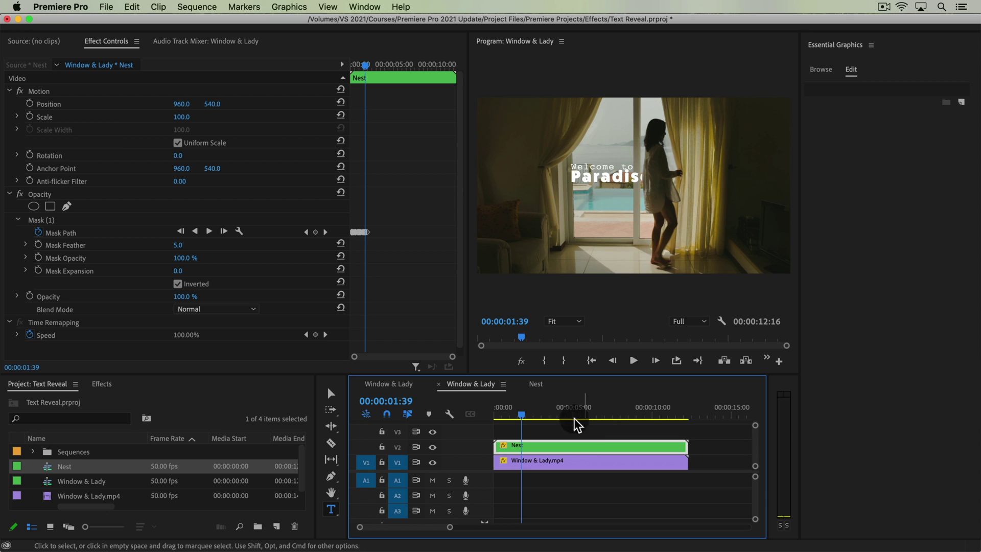
left_click(81, 220)
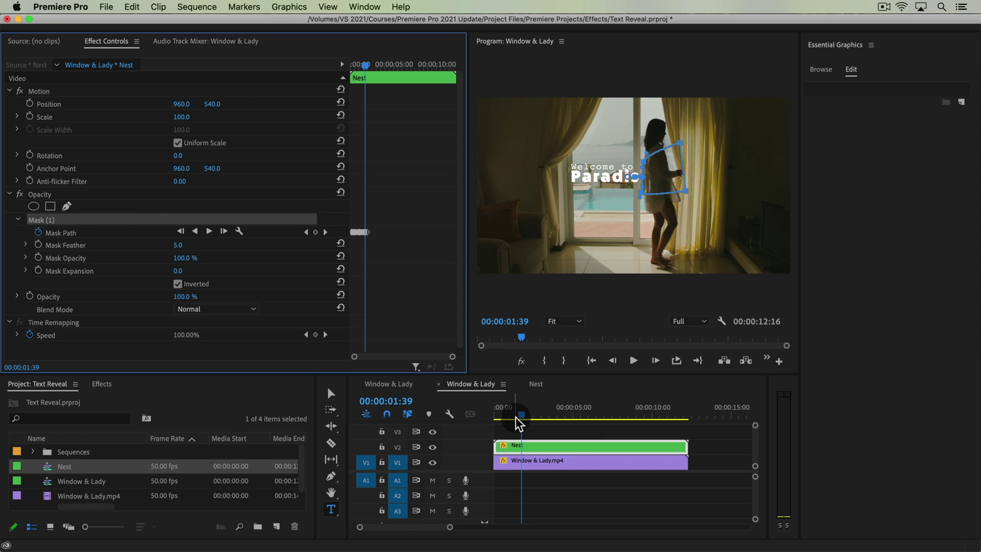
left_click_drag(517, 418, 516, 424)
- Enlarge the "Welcome to" line in the nested title until it extends past the word "Paradise"
left_click(536, 383)
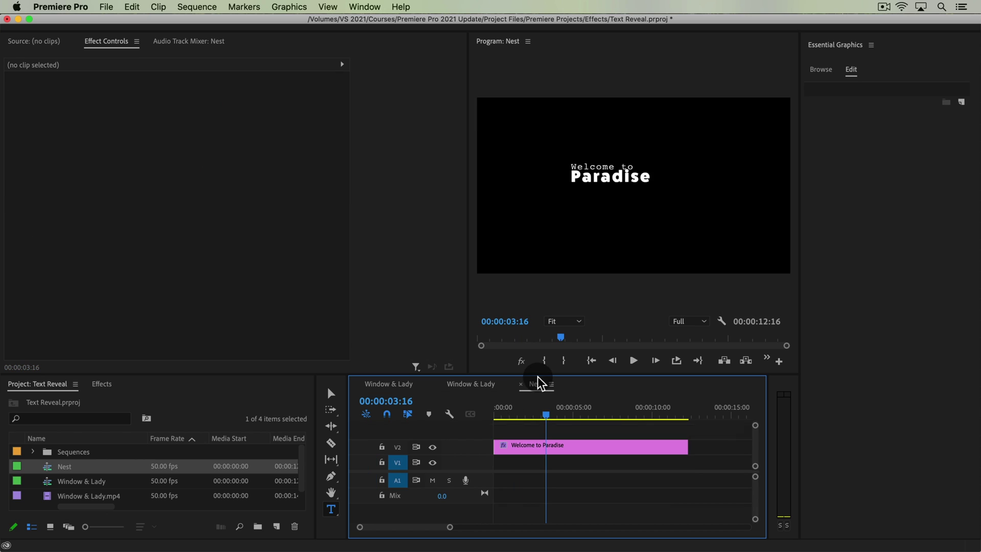
left_click(634, 166)
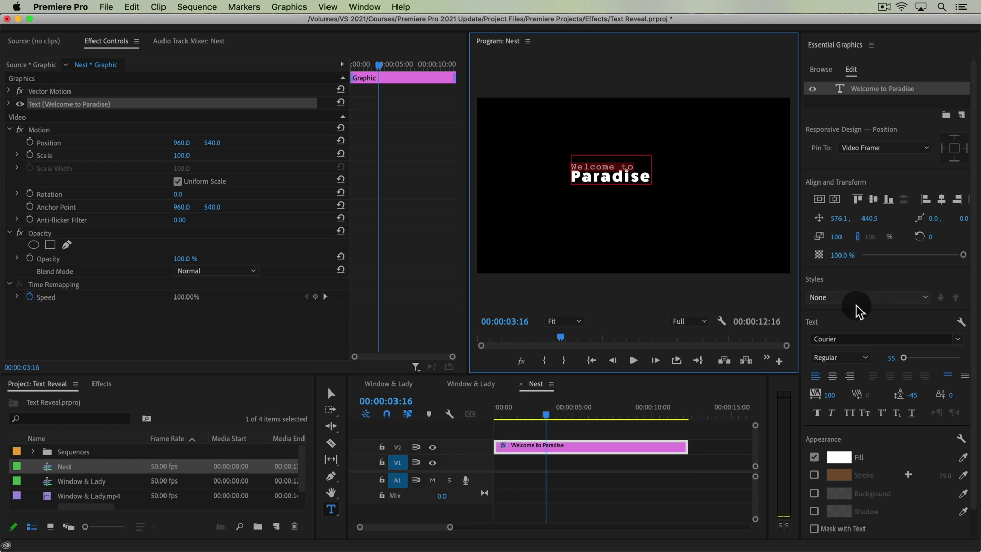
left_click_drag(906, 357, 904, 360)
left_click(635, 427)
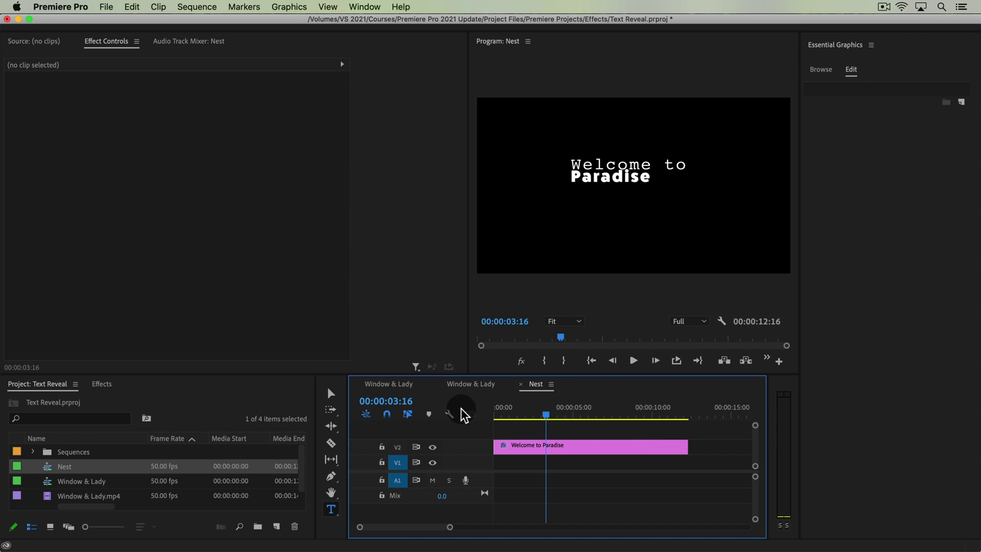
- Scrub the Window & Lady sequence to 00:00:02:14 and select the nest's mask to examine its coverage of the enlarged line
left_click(478, 386)
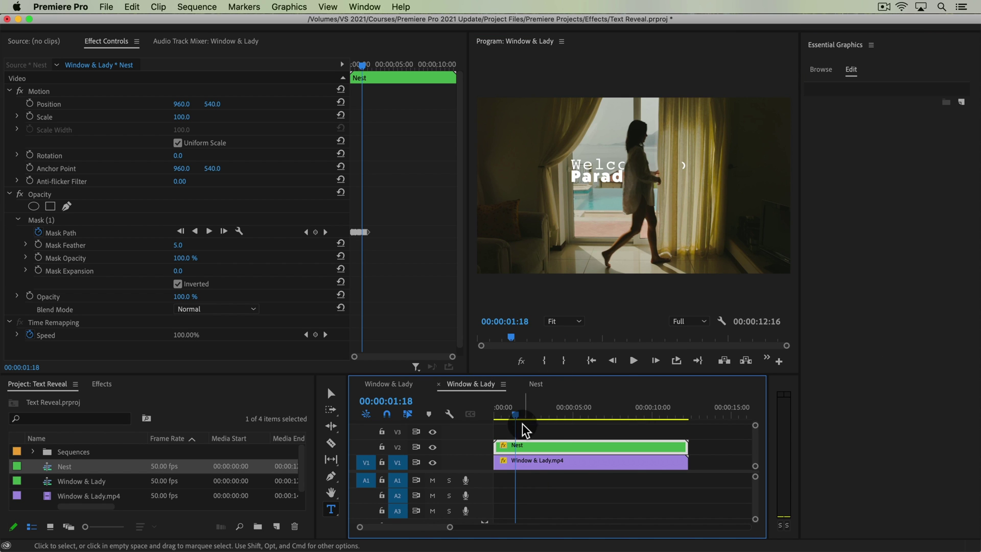
key("Home")
left_click_drag(493, 418, 530, 436)
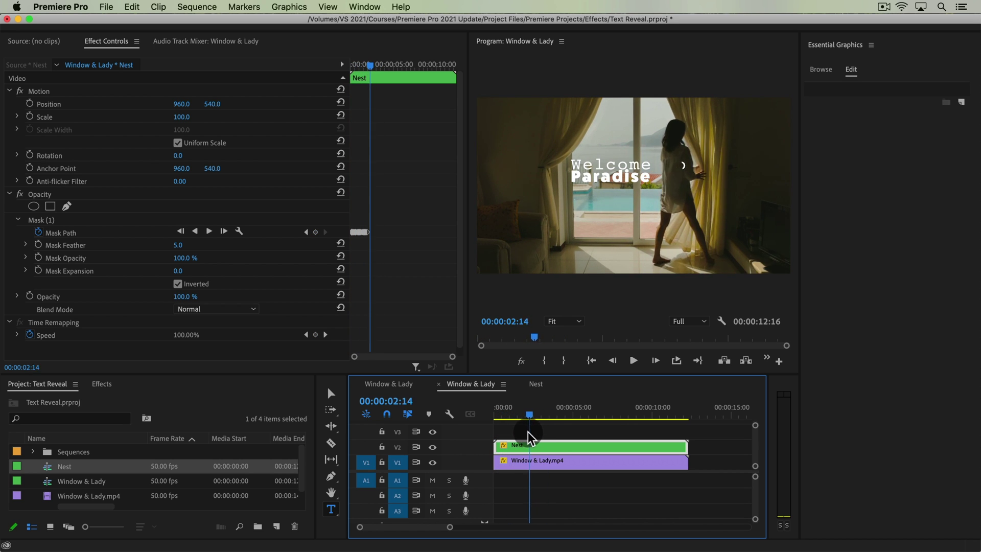
left_click(81, 220)
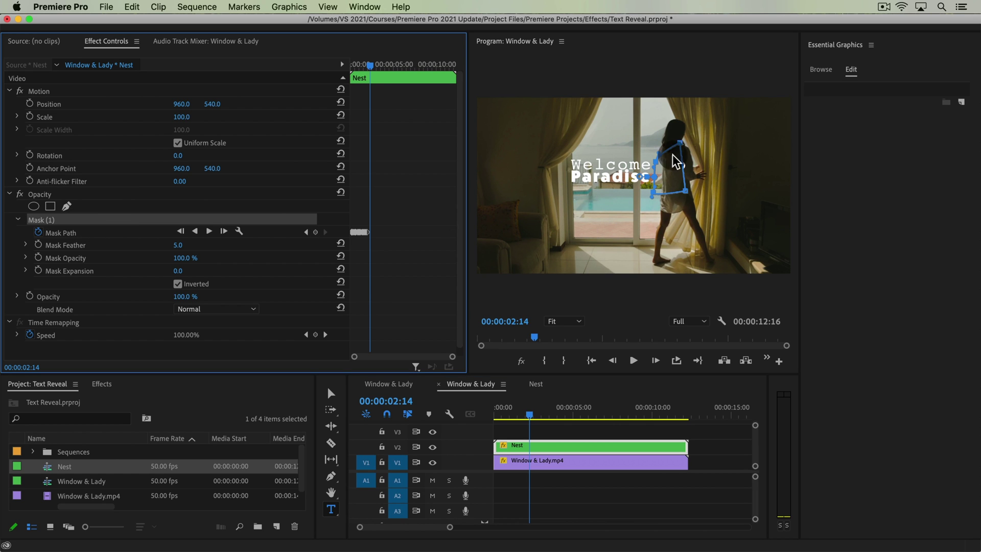
- Play the Window & Lady sequence from the start several times to review the finished text reveal with the smaller "Welcome to" line
left_click_drag(530, 419, 454, 416)
left_click(540, 444)
left_click(539, 431)
key("space")
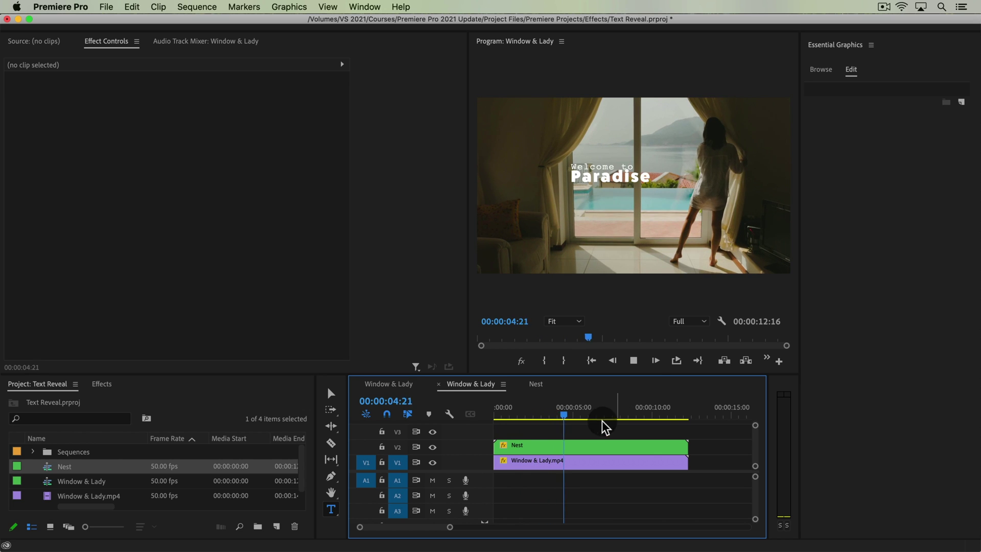
key("space")
key("Home")
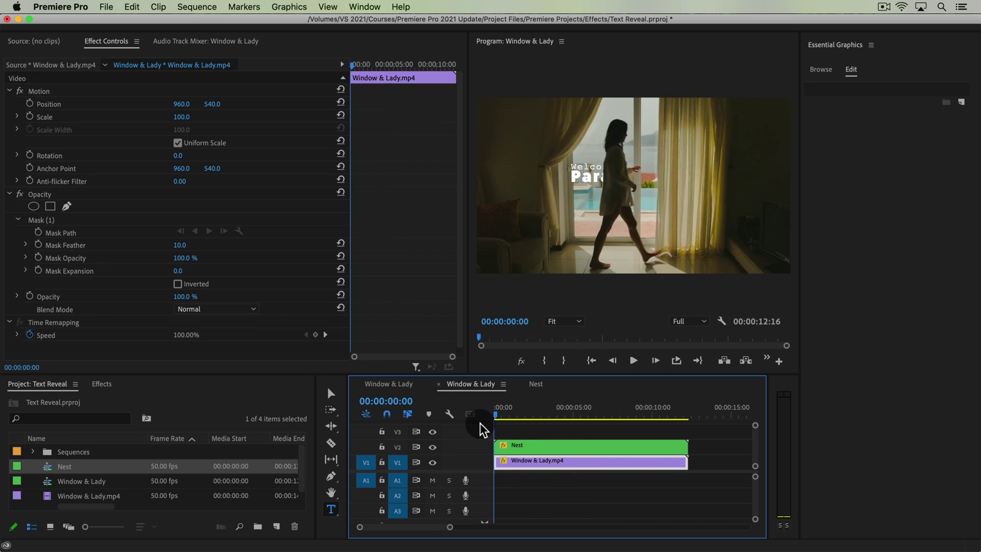
key("space")
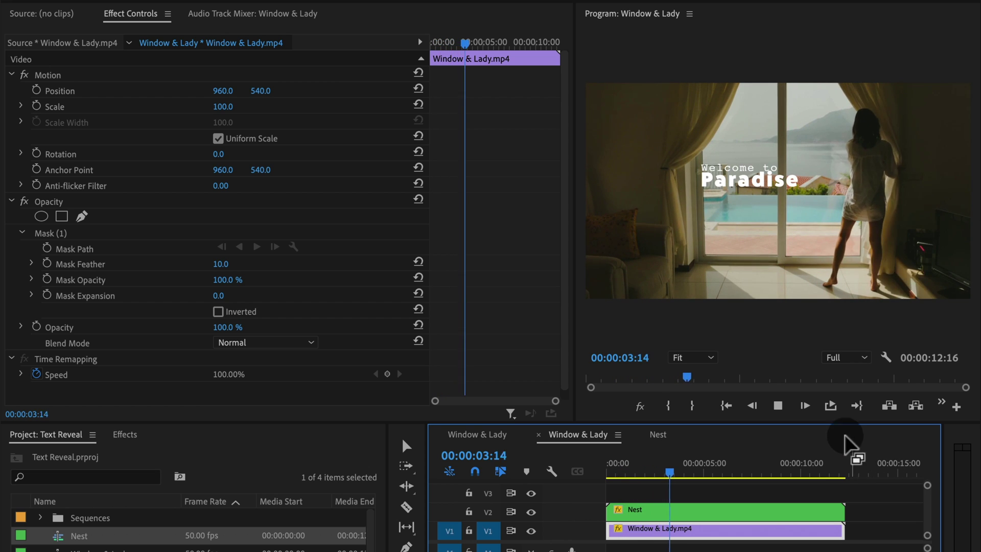
left_click_drag(687, 466, 573, 493)
key("space")
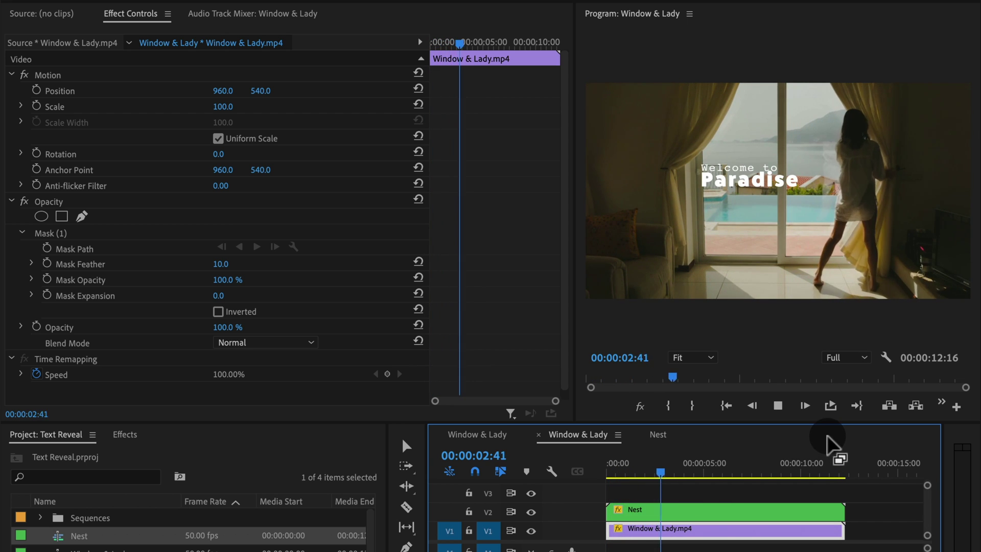
key("space")
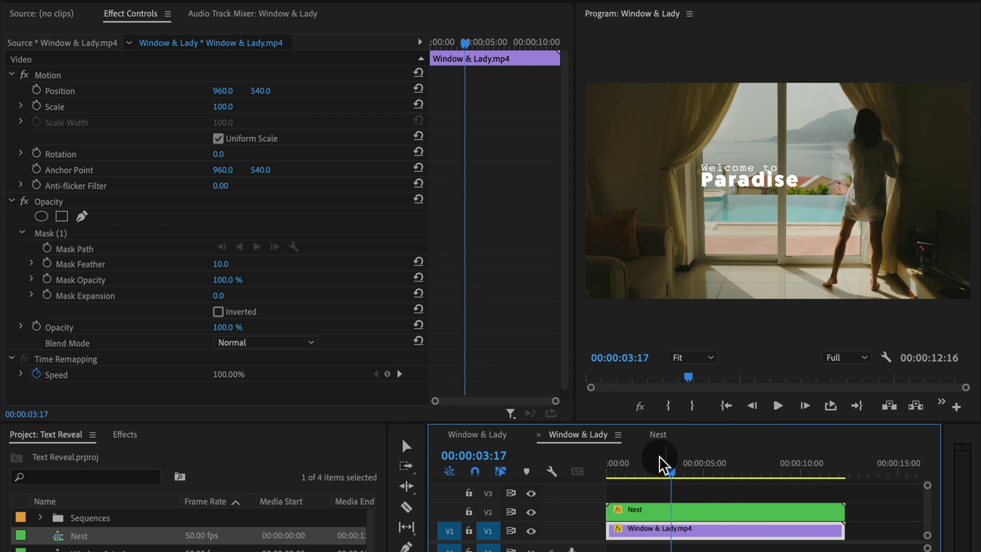
- Preview the Window & Lady sequence from the start with the nest's opacity mask temporarily not inverted, and restore the inversion
left_click_drag(665, 465, 610, 475)
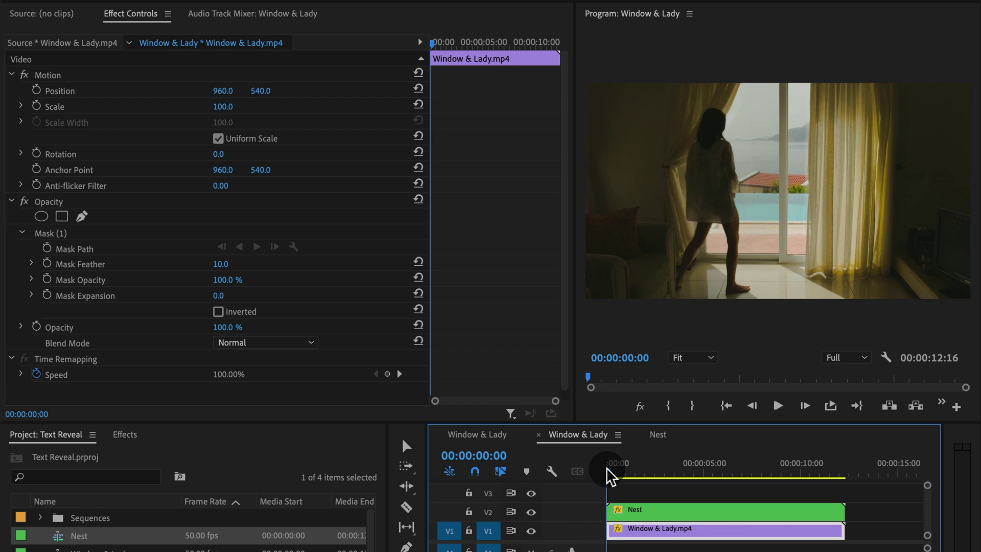
left_click(61, 231)
left_click(64, 202)
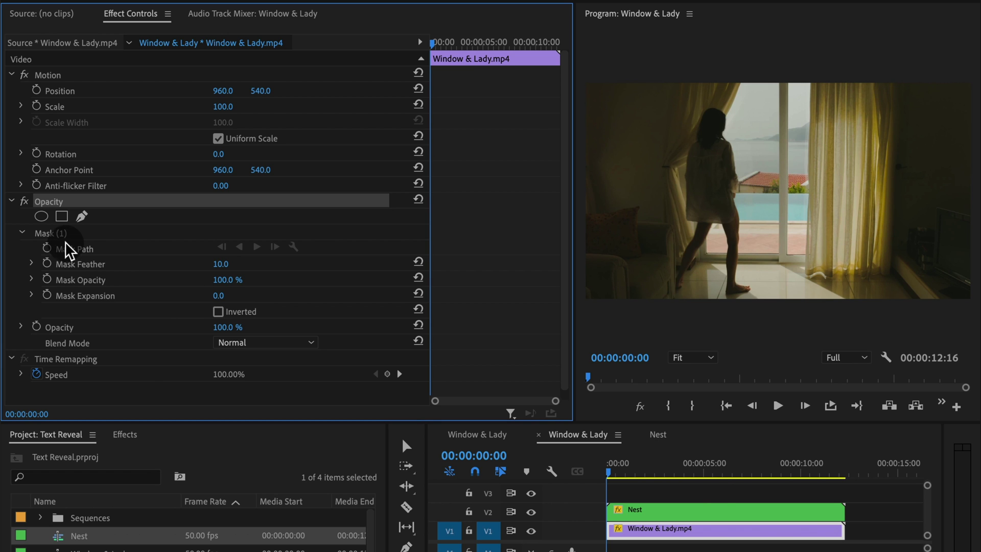
left_click(710, 510)
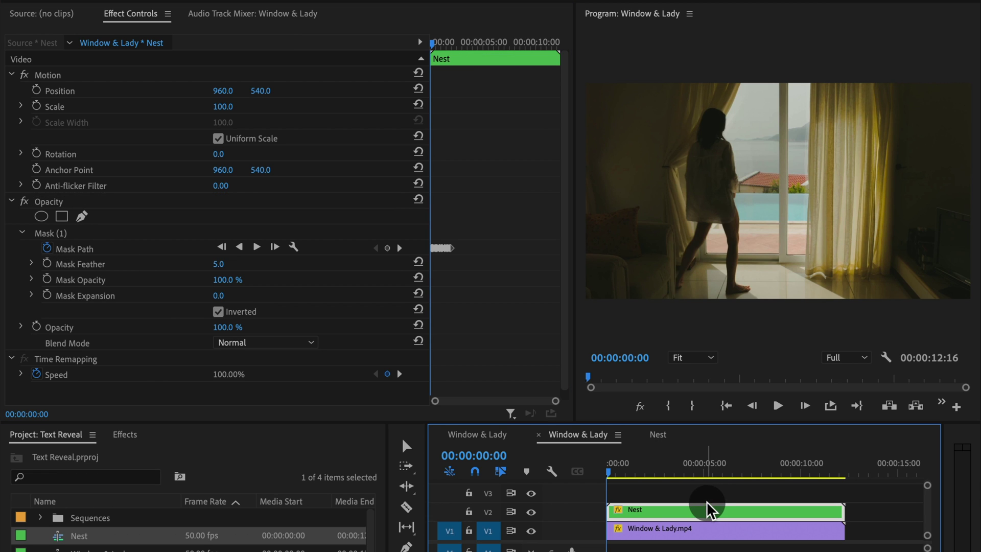
left_click(219, 311)
mouse_move(624, 478)
left_mouse_down()
mouse_move(638, 477)
mouse_move(615, 477)
mouse_move(648, 477)
mouse_move(608, 475)
left_mouse_up()
key("space")
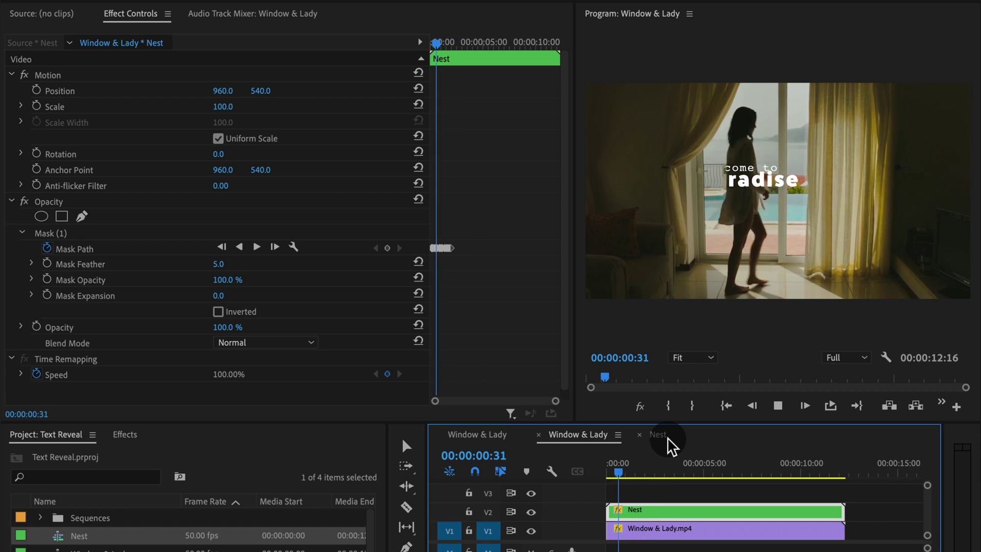
key("space")
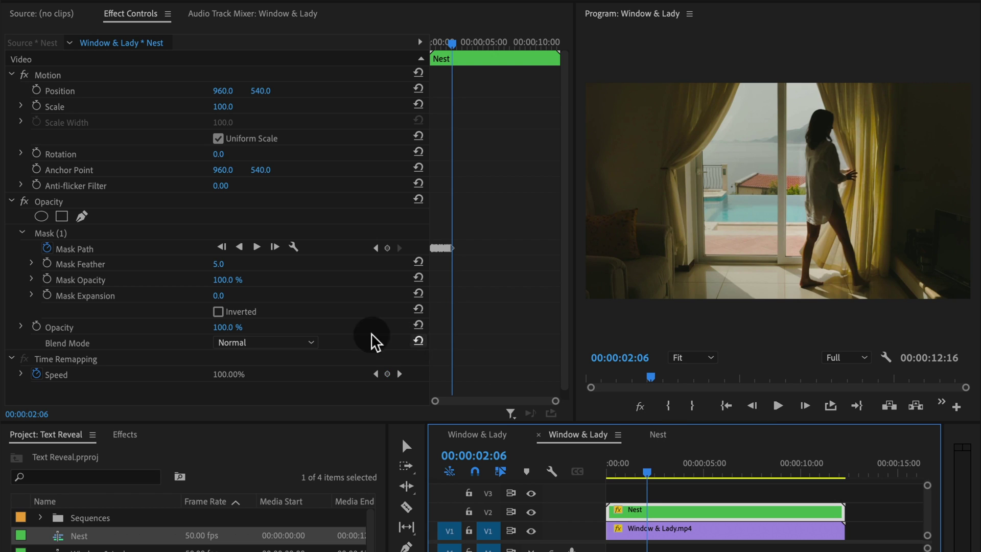
left_click(240, 313)
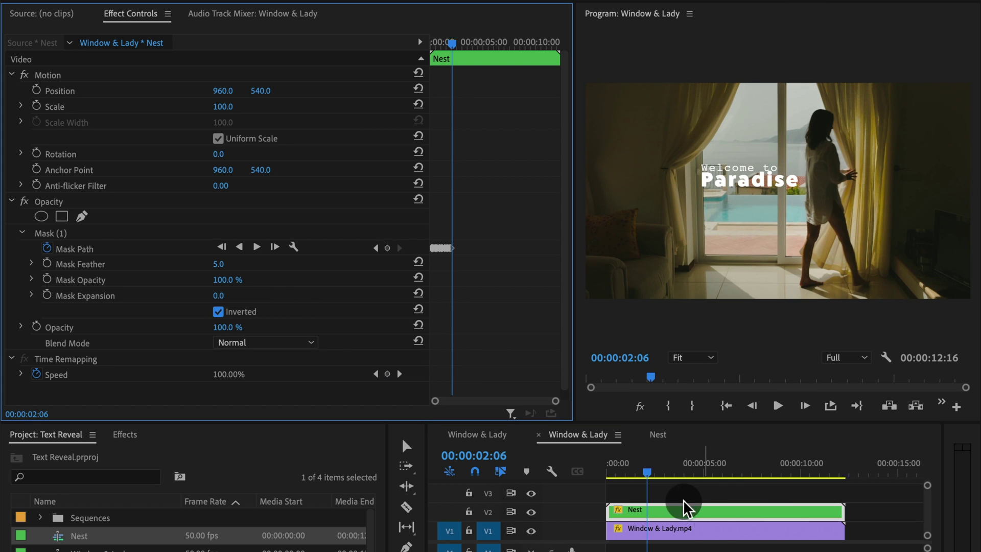
- Replay the sequence from the start and scrub to 00:00:02:47 to examine how the inverted mask uncovers the title behind the woman
left_click(624, 468)
mouse_move(624, 476)
left_mouse_down()
mouse_move(616, 480)
mouse_move(644, 479)
mouse_move(607, 485)
left_mouse_up()
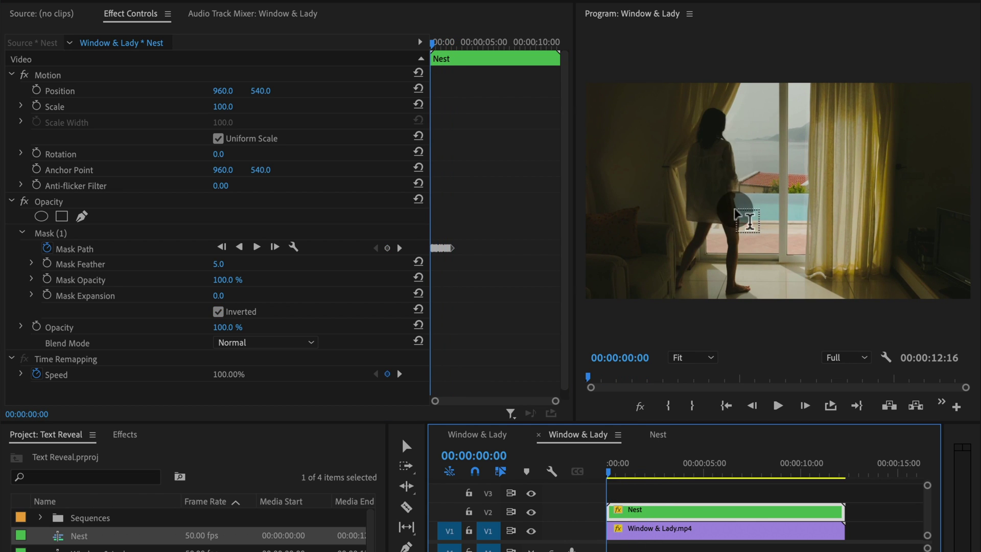
left_click_drag(628, 486, 573, 473)
key("space")
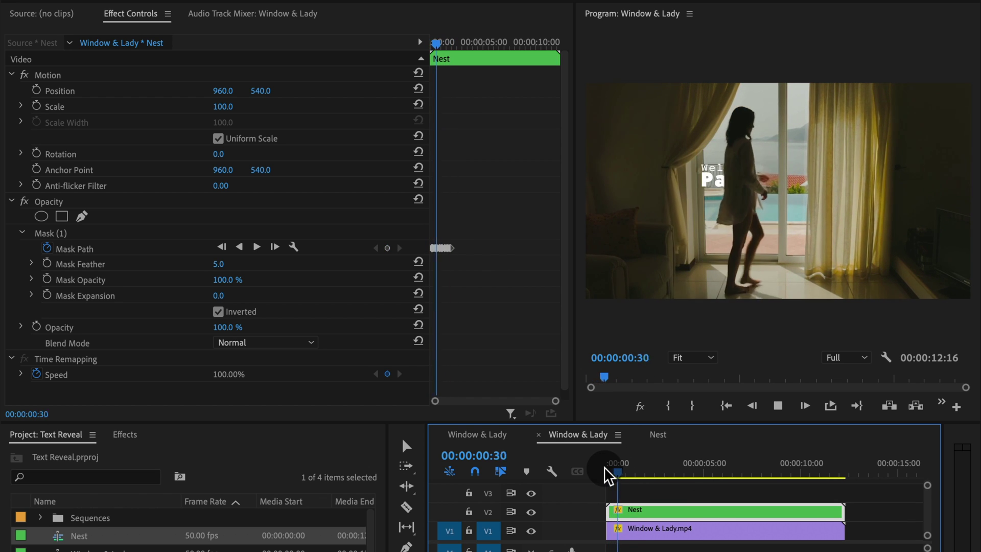
left_click(588, 477)
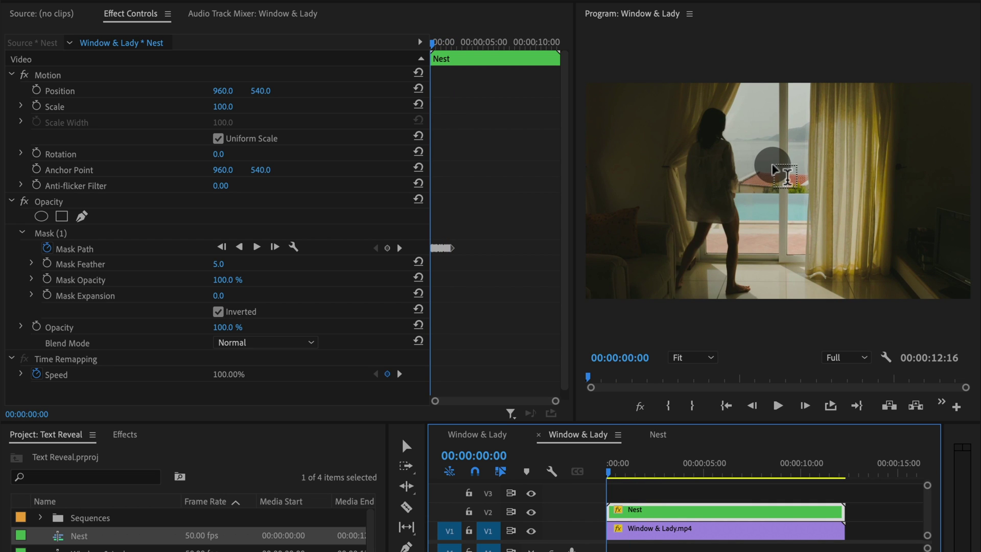
key("space")
key("space")
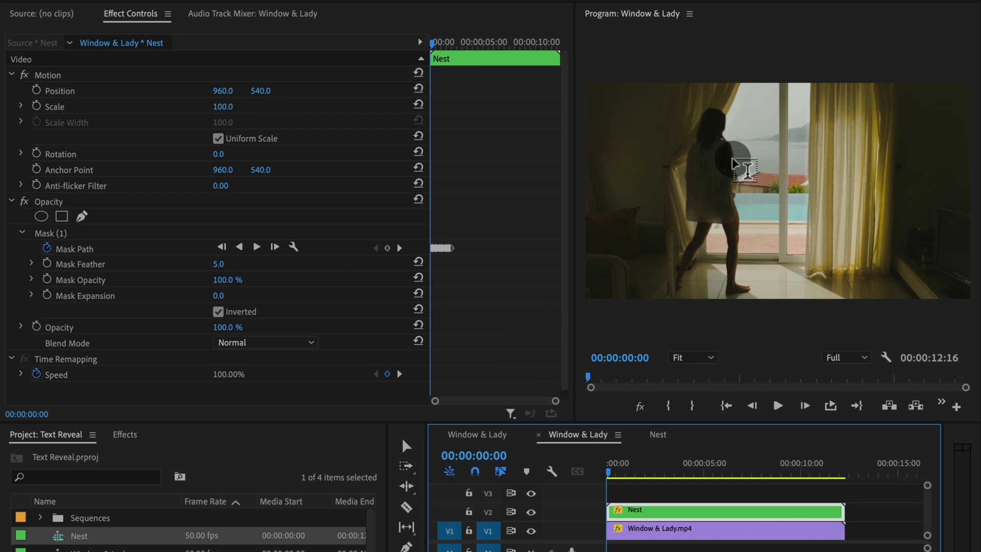
left_click_drag(624, 469, 666, 478)
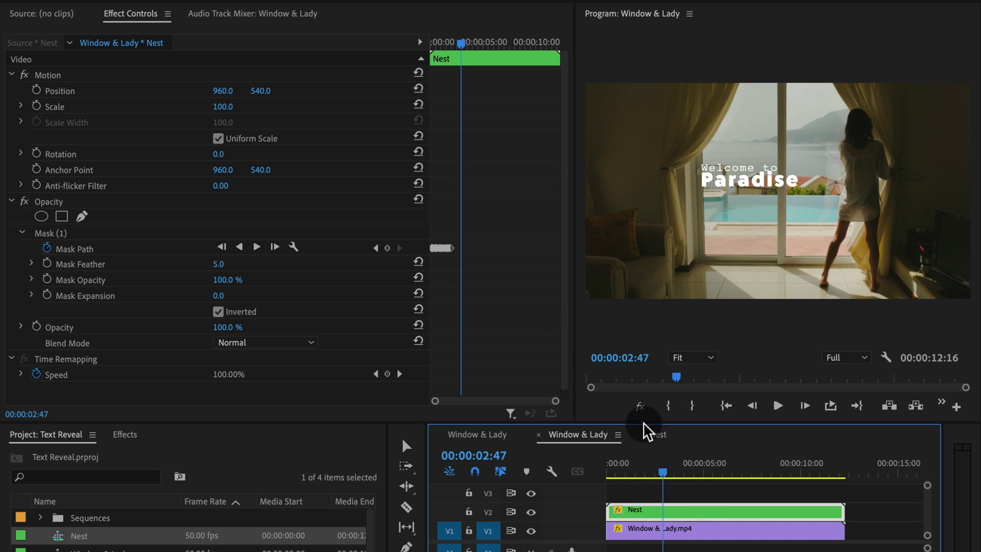
key("Home")
key("space")
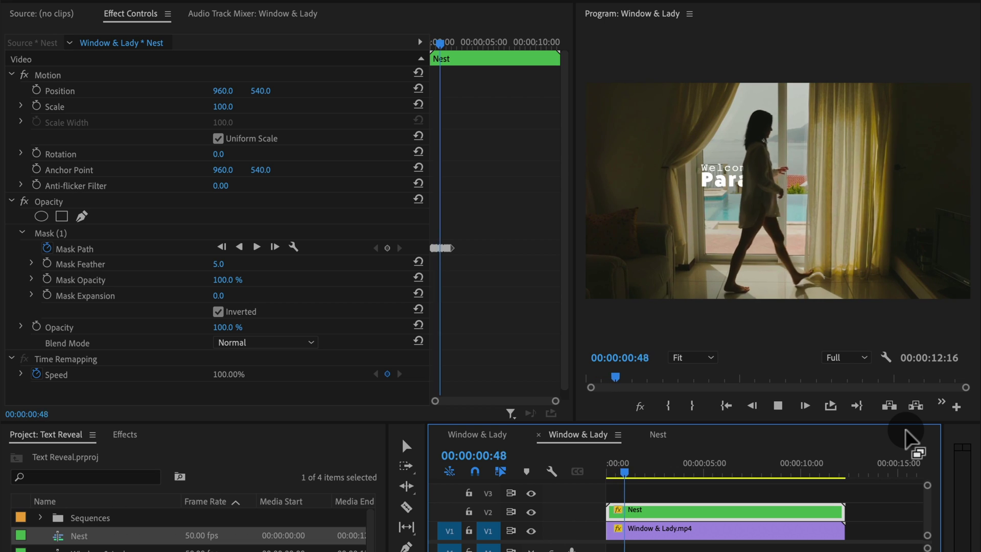